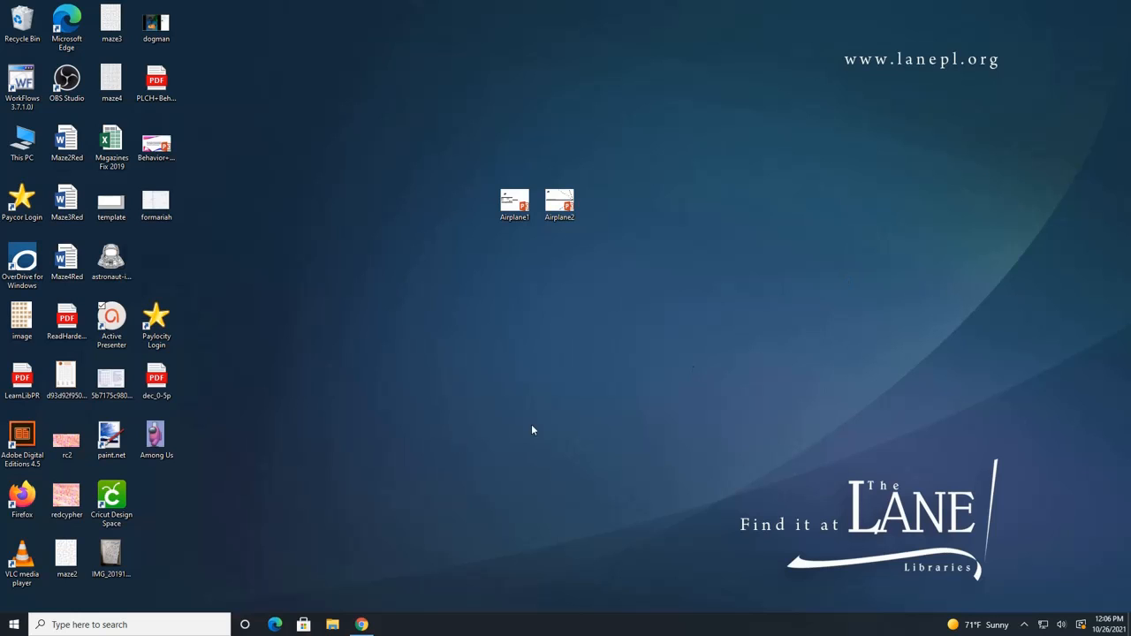
Launch Word 2016, look through the available templates and create a blank document.
{"action": "left_click", "coordinate": [14, 625]}
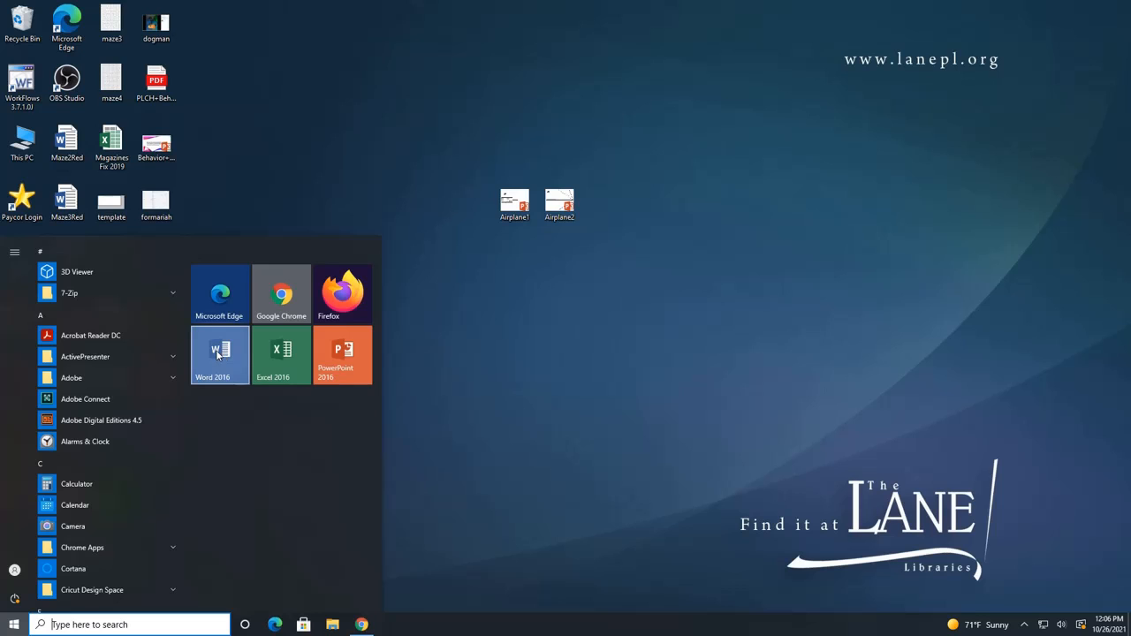
{"action": "left_click", "coordinate": [222, 364]}
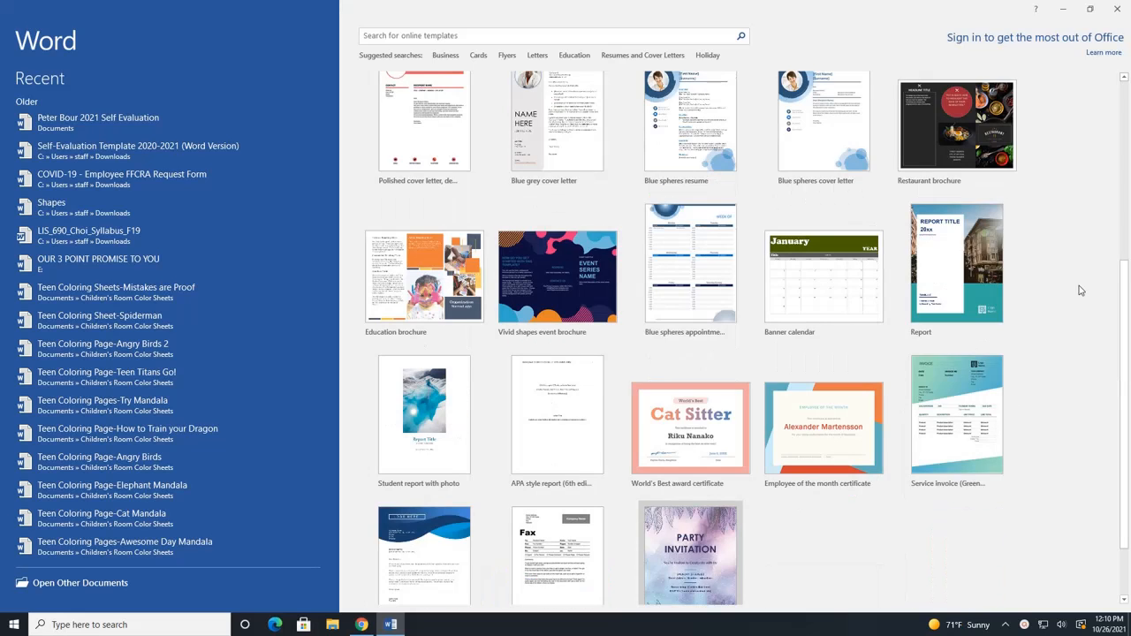
{"action": "scroll", "coordinate": [1078, 289], "scroll_direction": "up", "scroll_amount": 2}
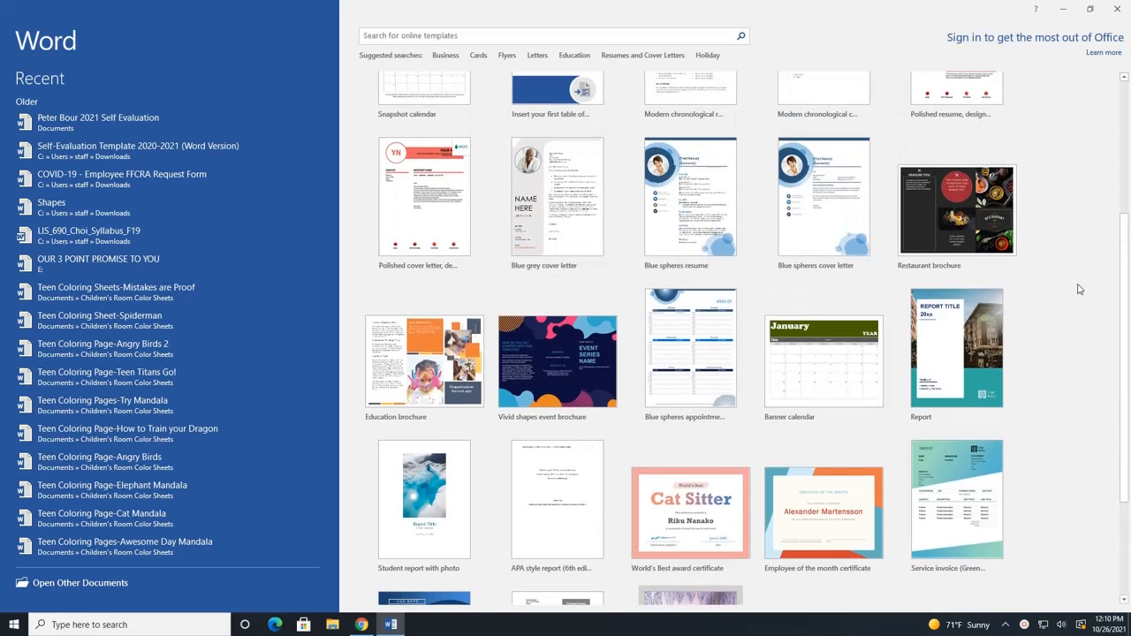
{"action": "scroll", "coordinate": [1079, 291], "scroll_direction": "up", "scroll_amount": 5}
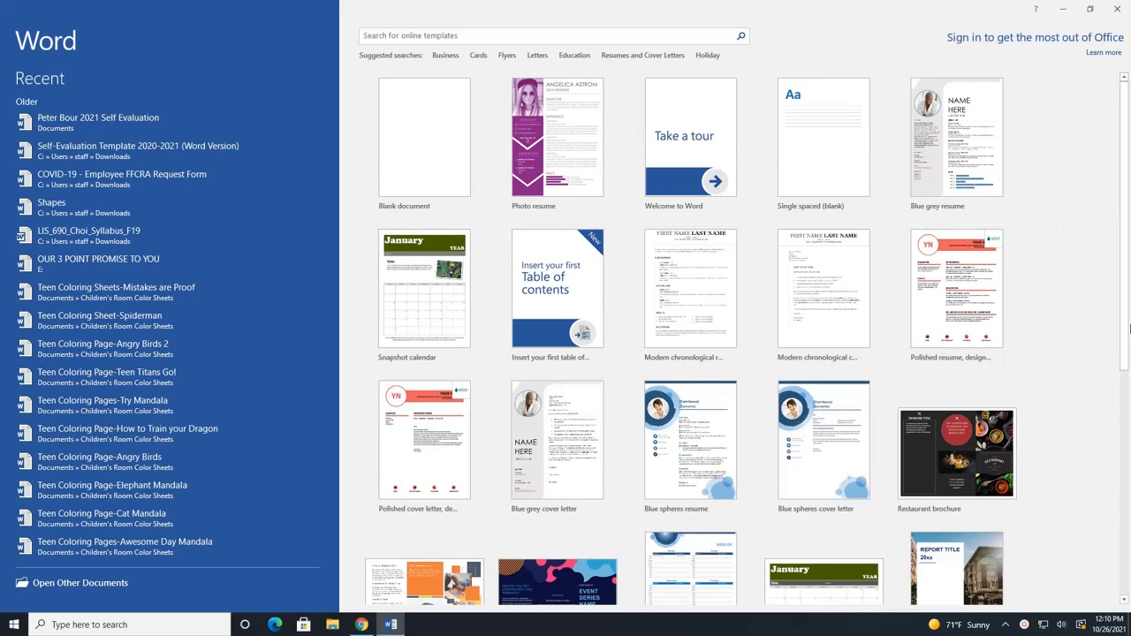
{"action": "scroll", "coordinate": [1108, 345], "scroll_direction": "down", "scroll_amount": 3}
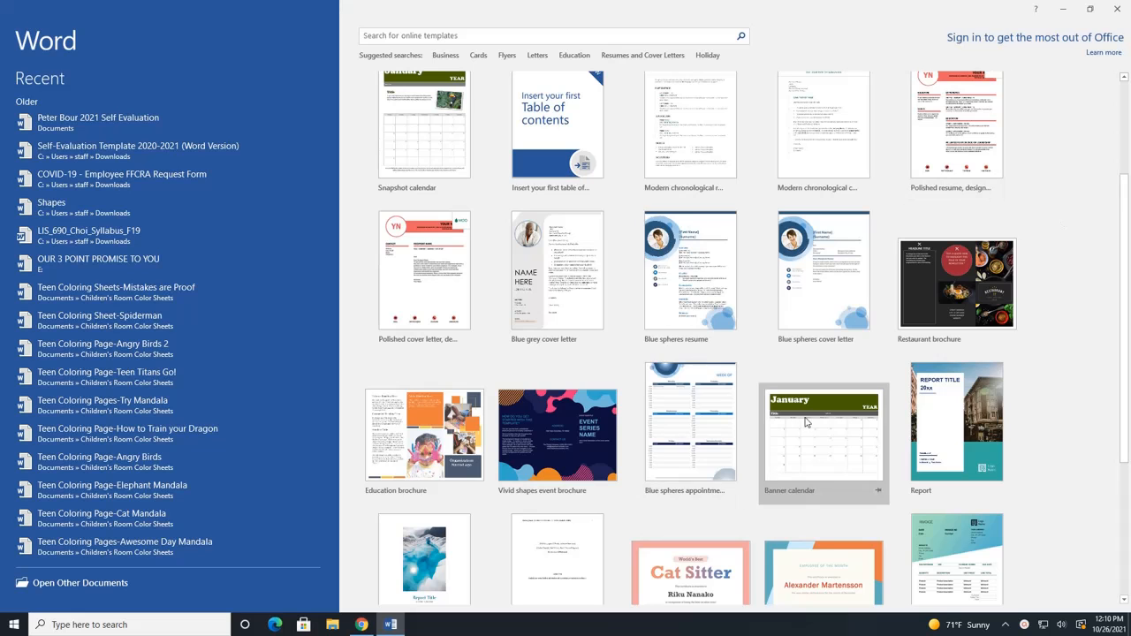
{"action": "scroll", "coordinate": [742, 403], "scroll_direction": "down", "scroll_amount": 1}
{"action": "scroll", "coordinate": [741, 403], "scroll_direction": "down", "scroll_amount": 1}
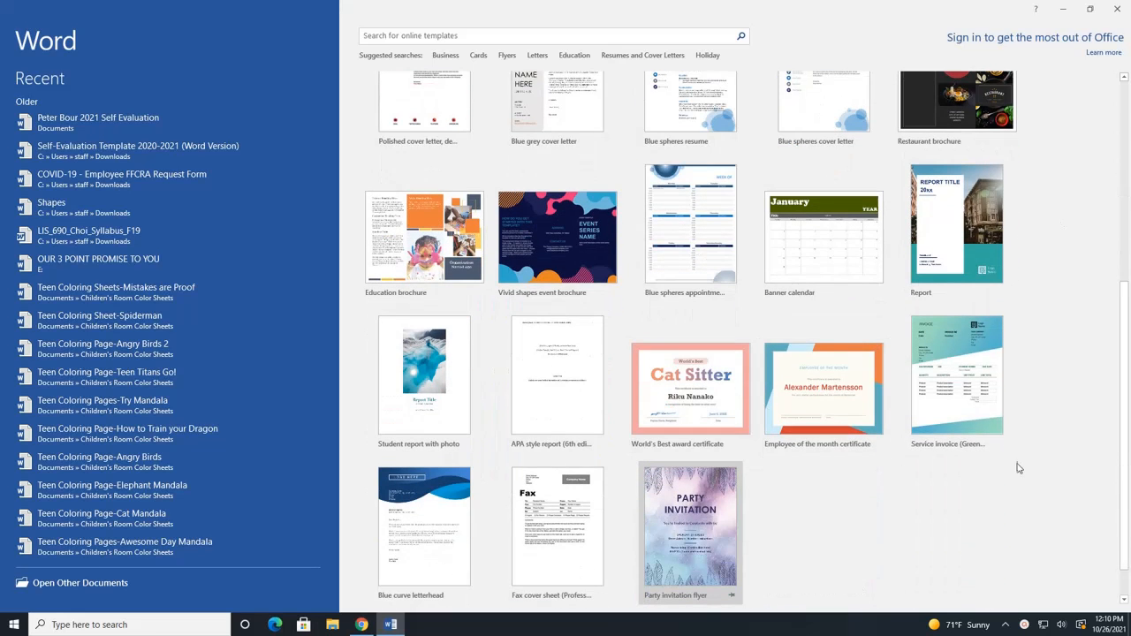
{"action": "scroll", "coordinate": [1052, 473], "scroll_direction": "up", "scroll_amount": 5}
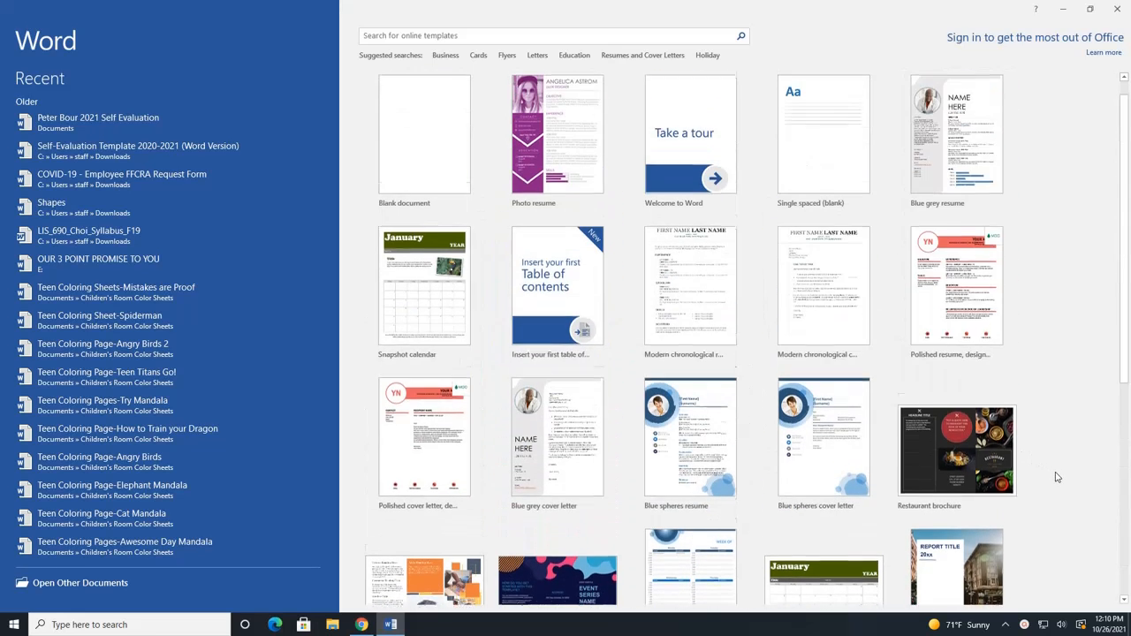
{"action": "left_click", "coordinate": [442, 141]}
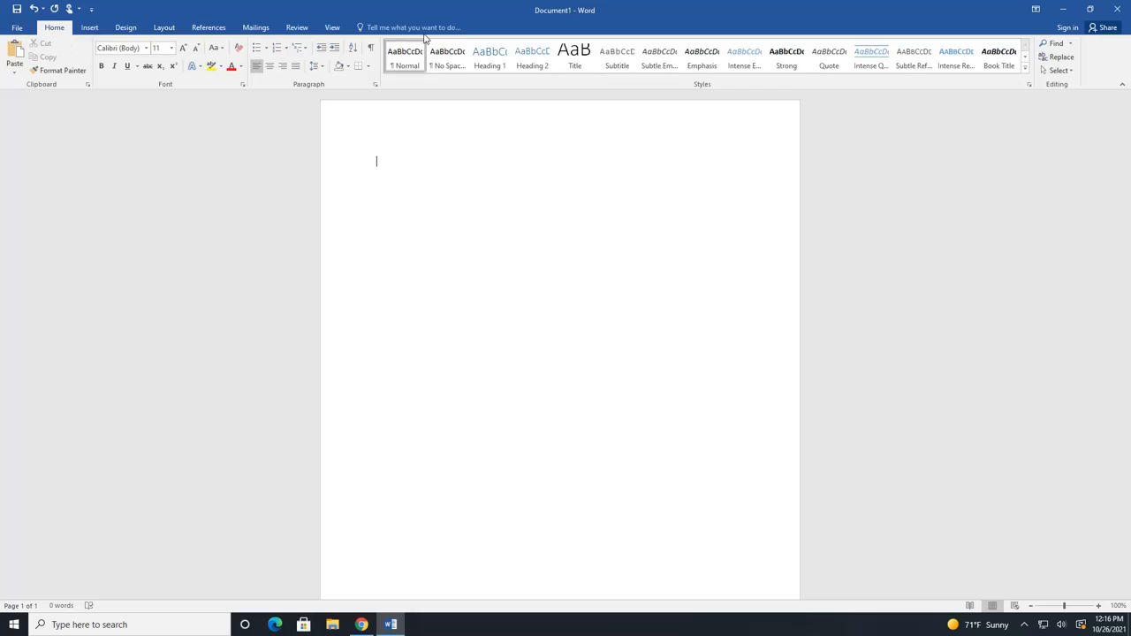
Set the text formatting to Times New Roman, size 12, with the Automatic font color.
{"action": "left_click", "coordinate": [146, 49]}
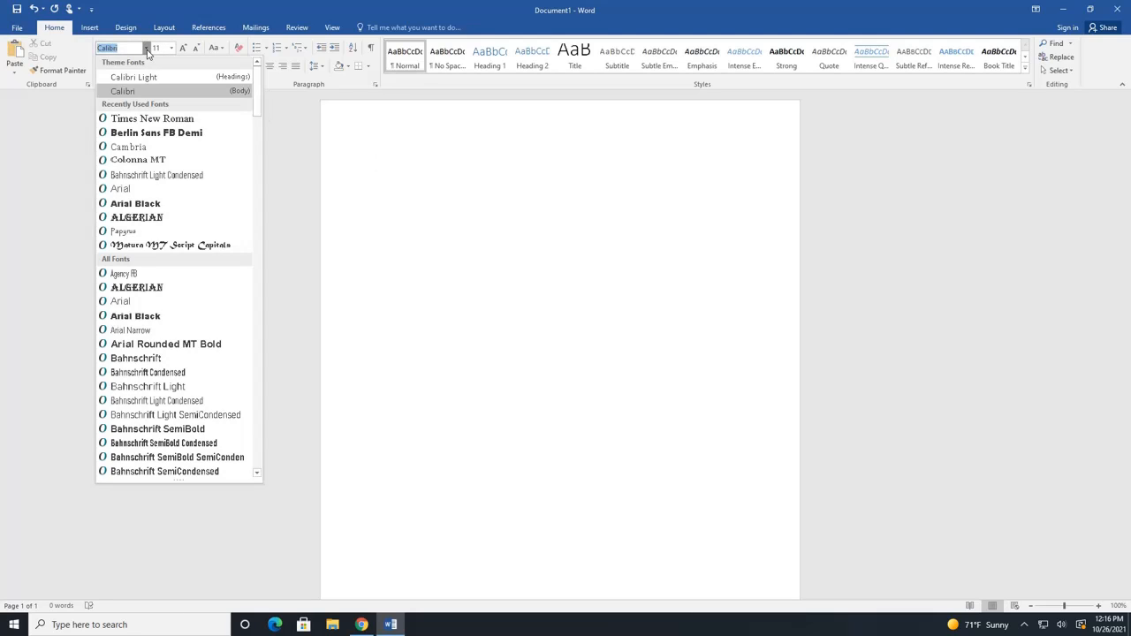
{"action": "left_click", "coordinate": [143, 118]}
{"action": "left_click", "coordinate": [171, 48]}
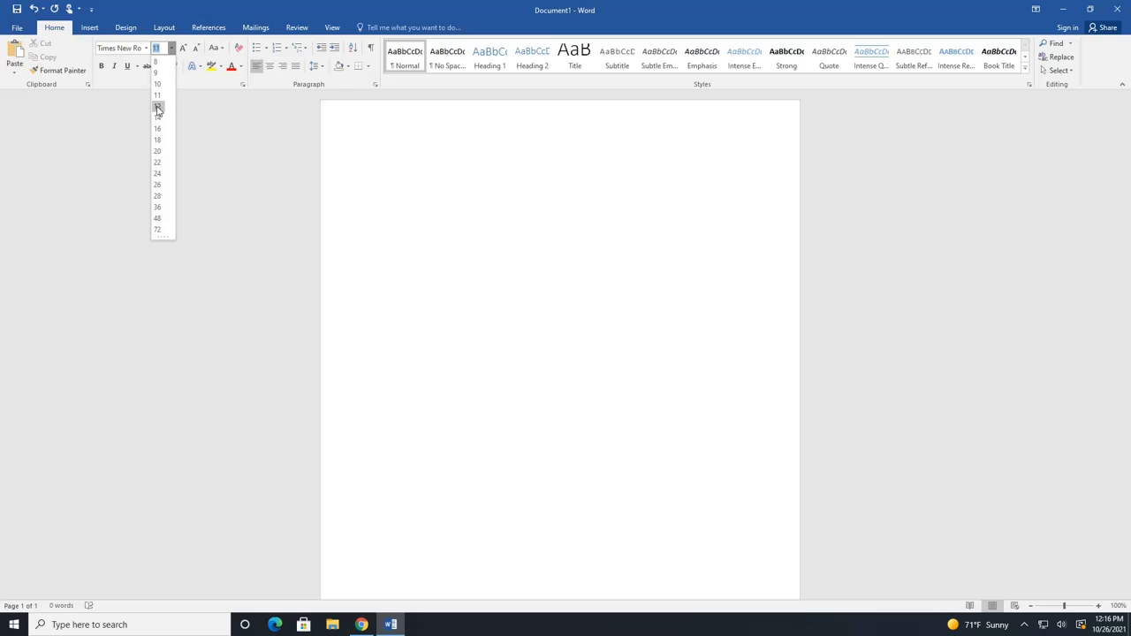
{"action": "left_click", "coordinate": [157, 107]}
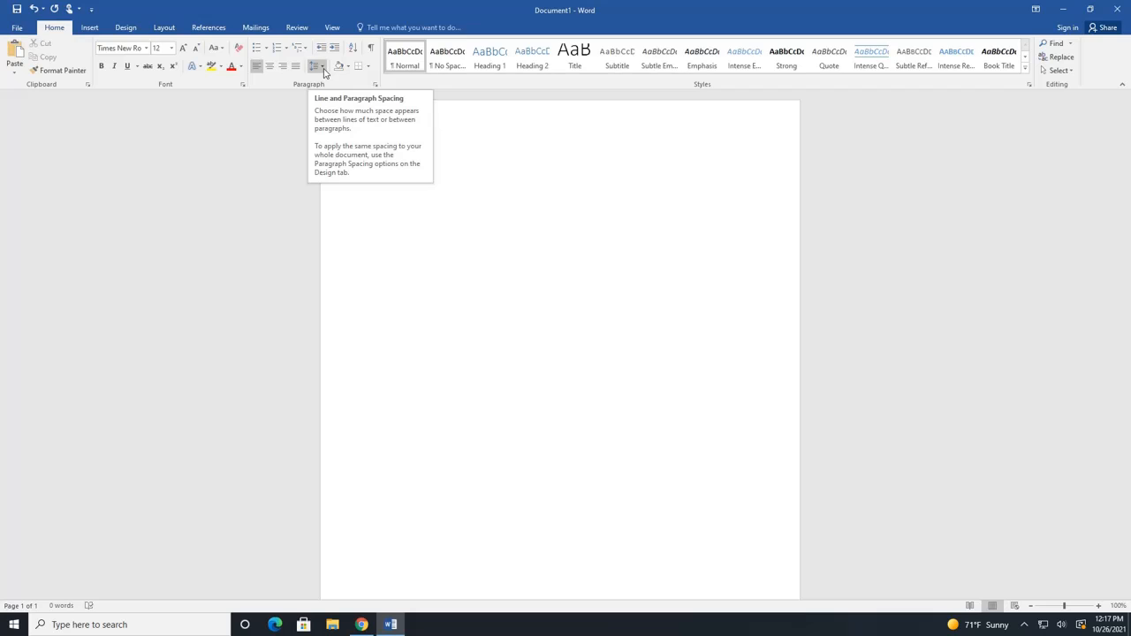
{"action": "left_click", "coordinate": [241, 69]}
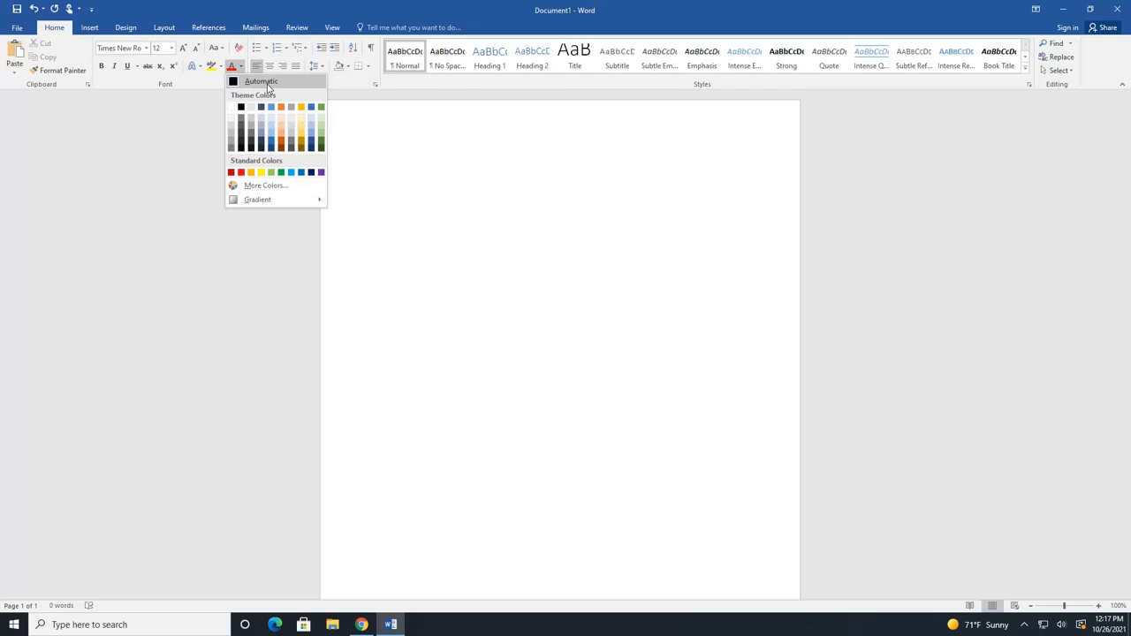
{"action": "left_click", "coordinate": [264, 85]}
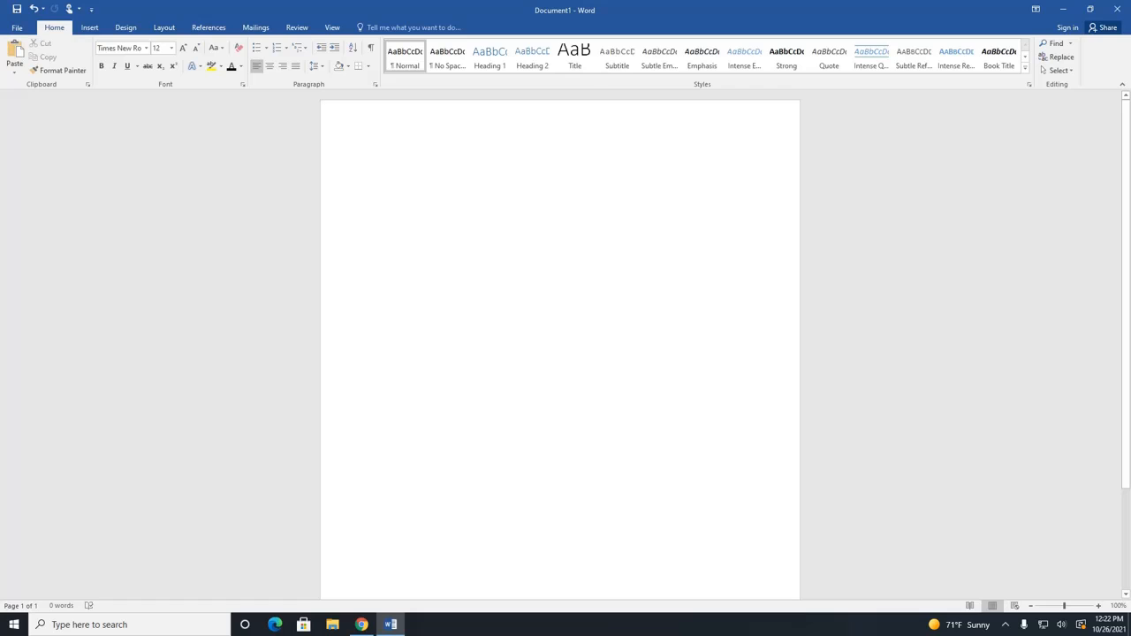
Write "I love reading. Reading is awesome." on the first line of the document.
{"action": "type", "text": "I love reading."}
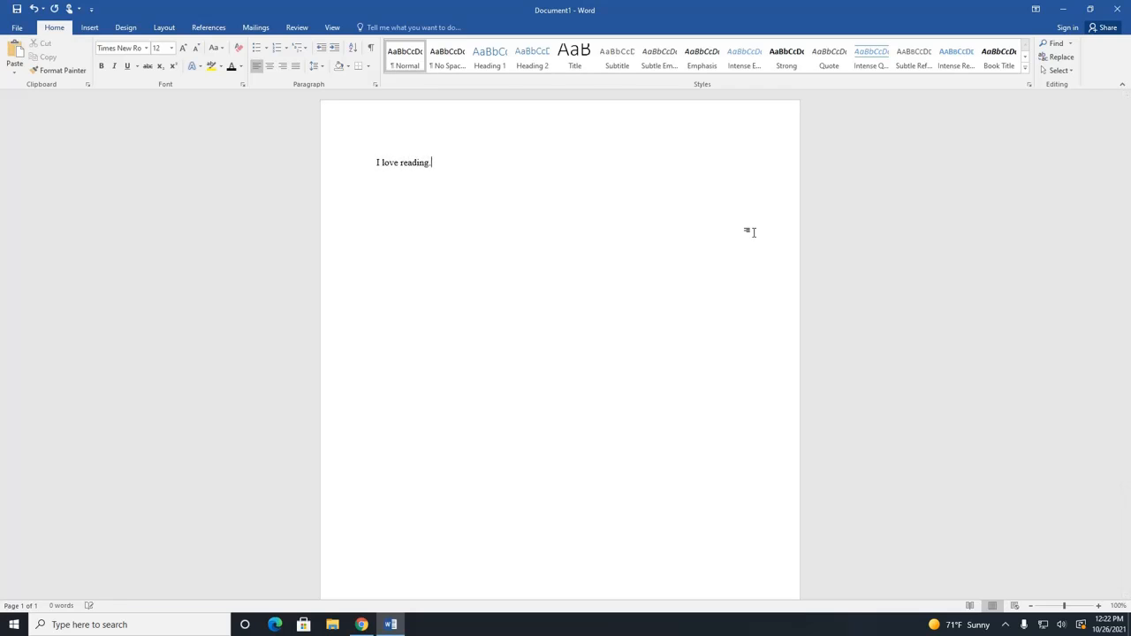
{"action": "type", "text": "  Reading is awesome."}
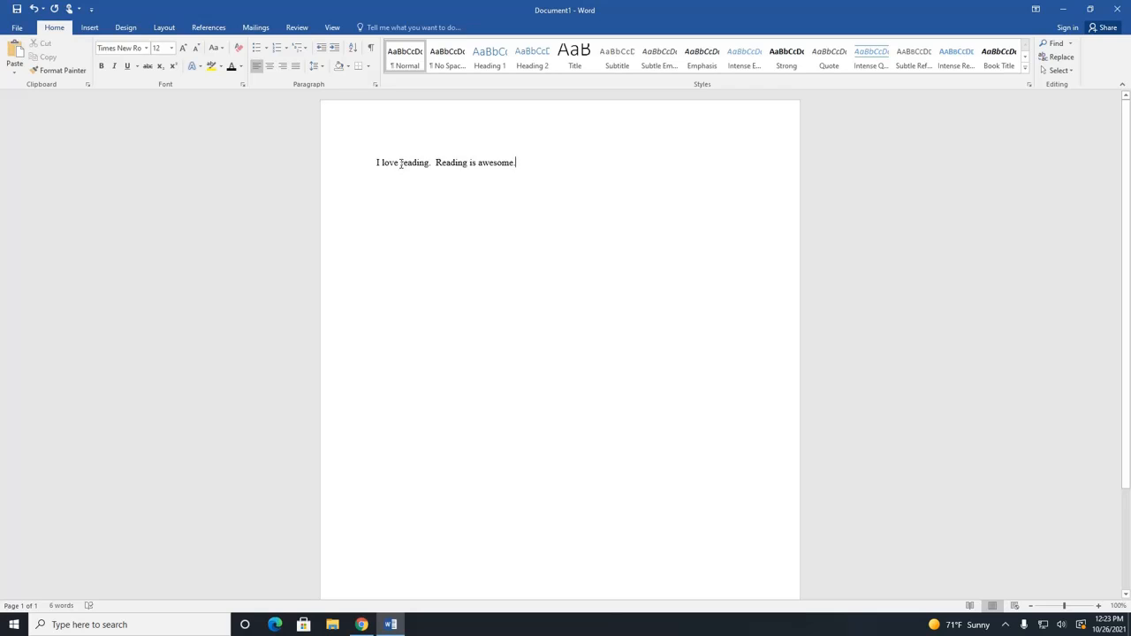
Select both sentences and preview other fonts, such as Berlin Sans FB Demi, and other font sizes on them.
{"action": "left_click_drag", "start_coordinate": [401, 163], "coordinate": [430, 167]}
{"action": "left_click", "coordinate": [539, 167]}
{"action": "left_click_drag", "start_coordinate": [372, 165], "coordinate": [517, 162]}
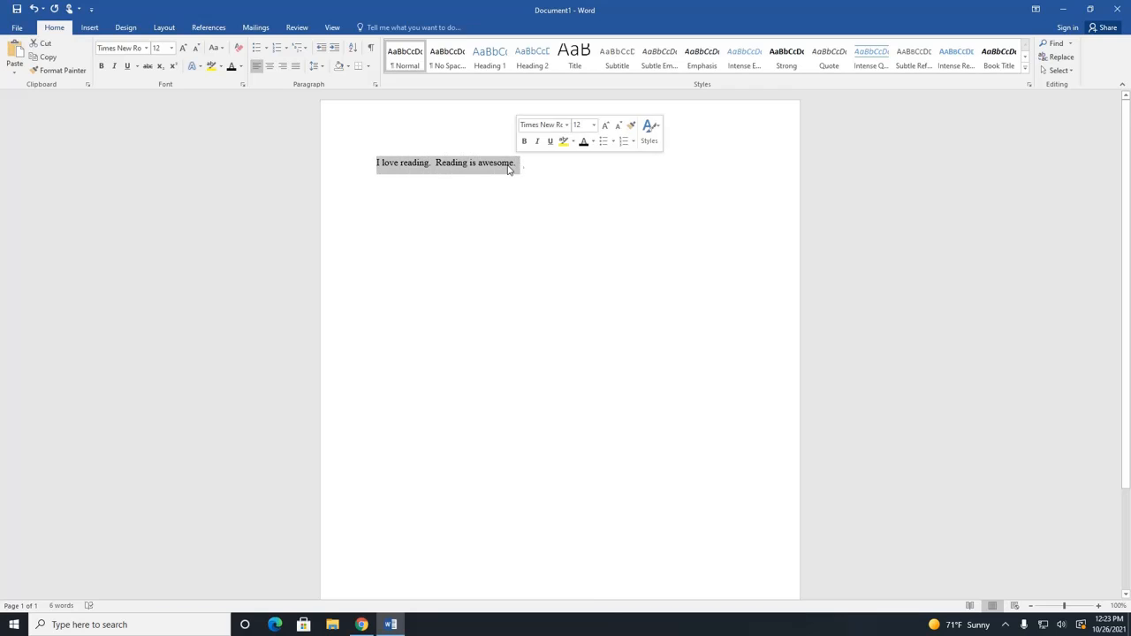
{"action": "left_click", "coordinate": [145, 50]}
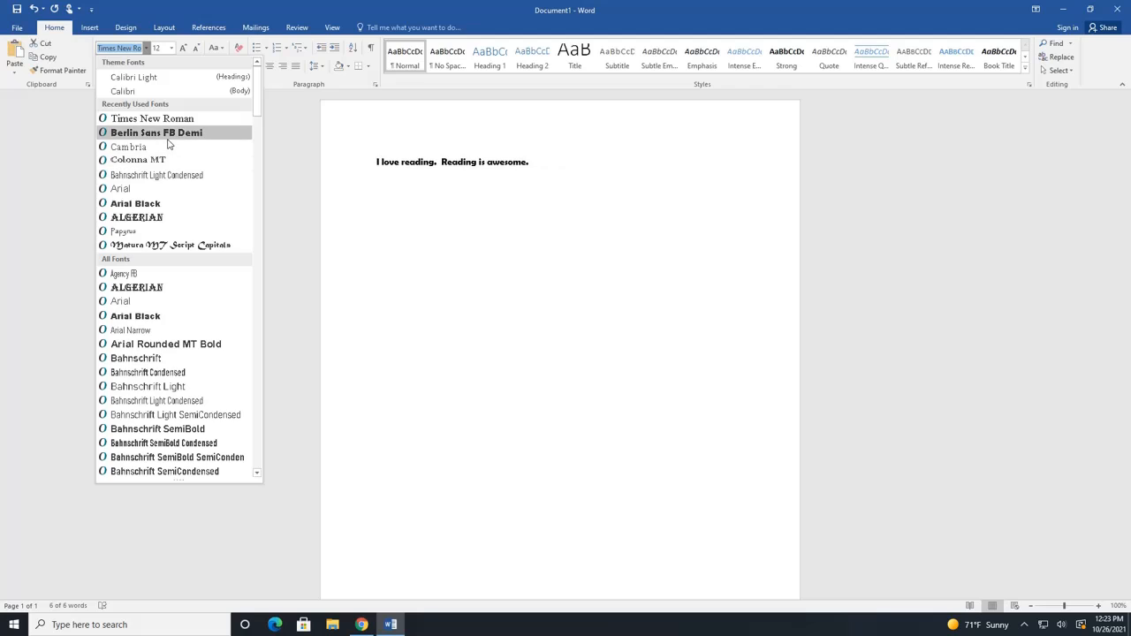
{"action": "left_click", "coordinate": [172, 48]}
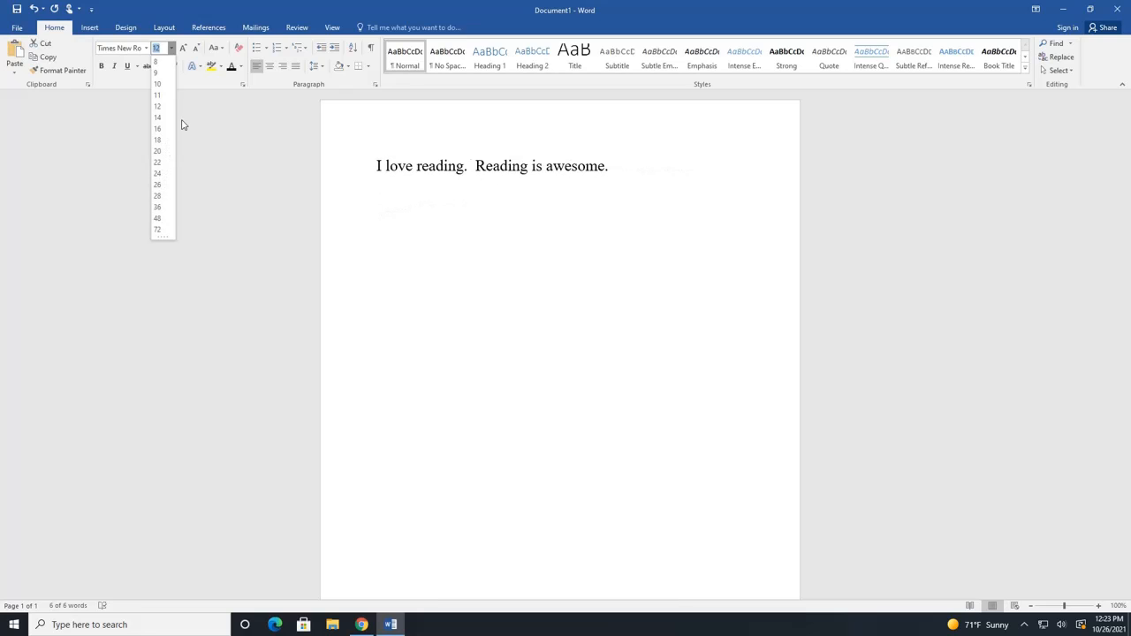
Increase the selected sentences' font size stepwise to 16 and decrease it back to 12.
{"action": "left_click", "coordinate": [184, 49]}
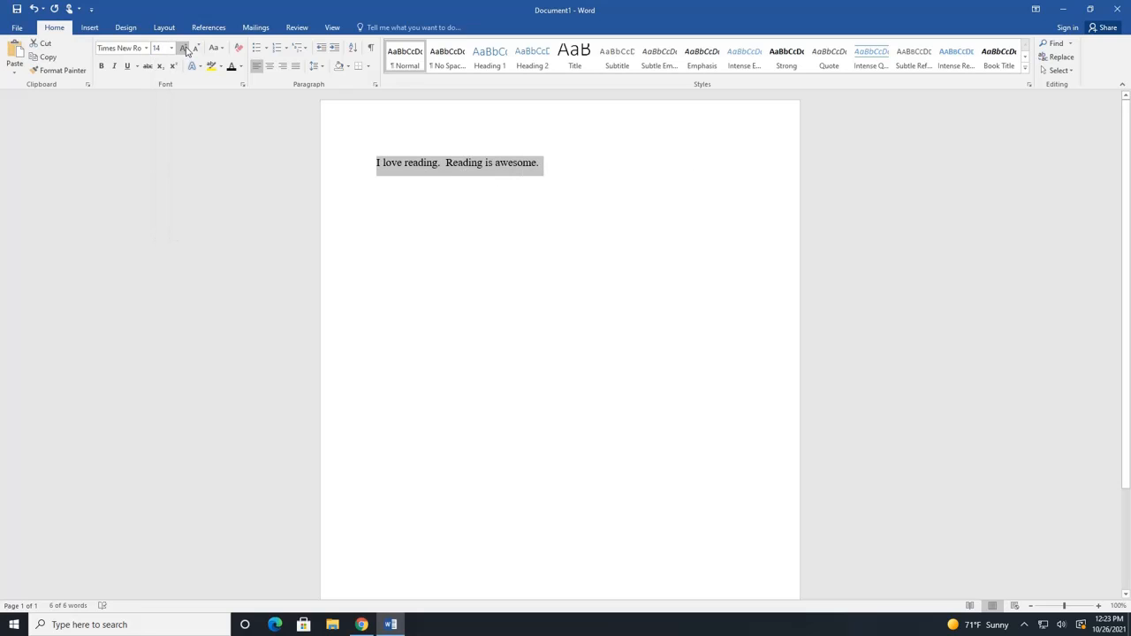
{"action": "left_click", "coordinate": [183, 49]}
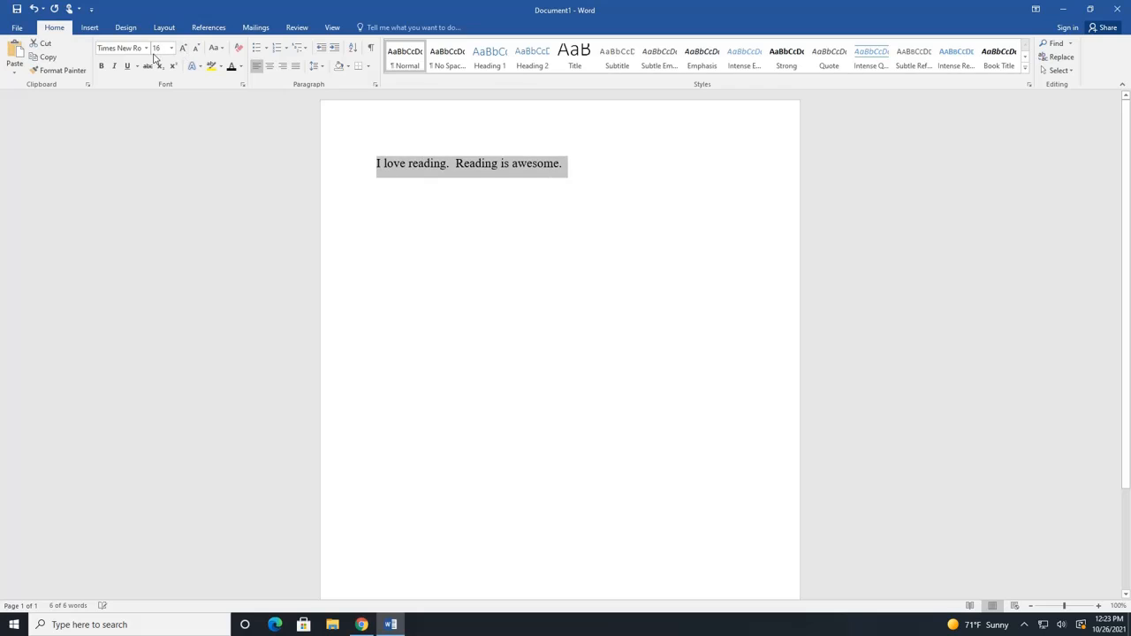
{"action": "left_click", "coordinate": [197, 49]}
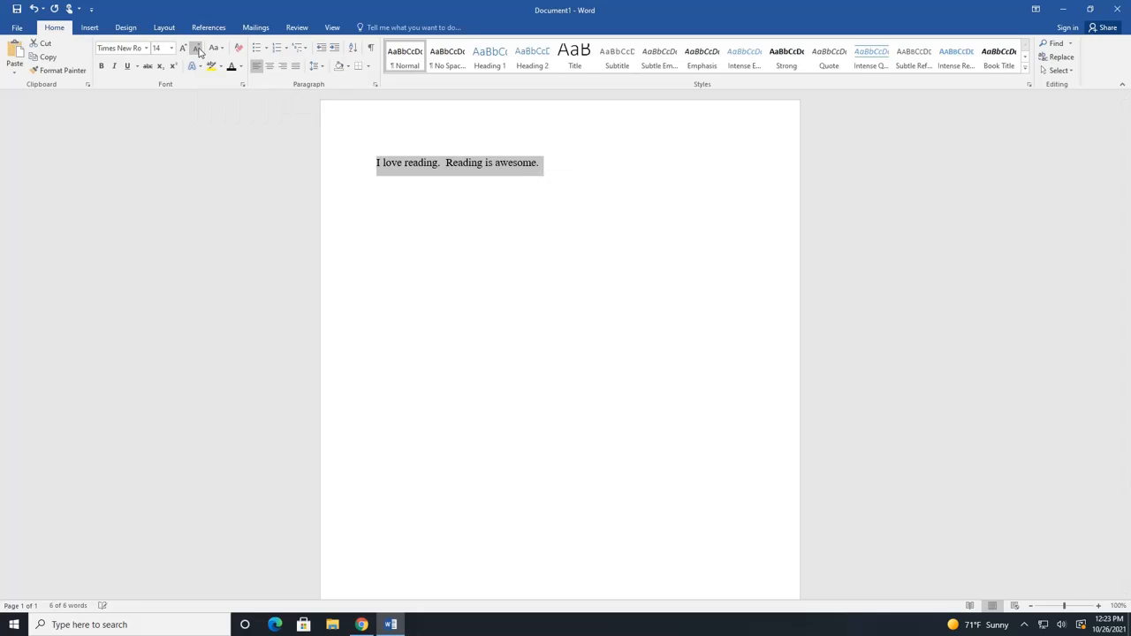
{"action": "left_click", "coordinate": [197, 48]}
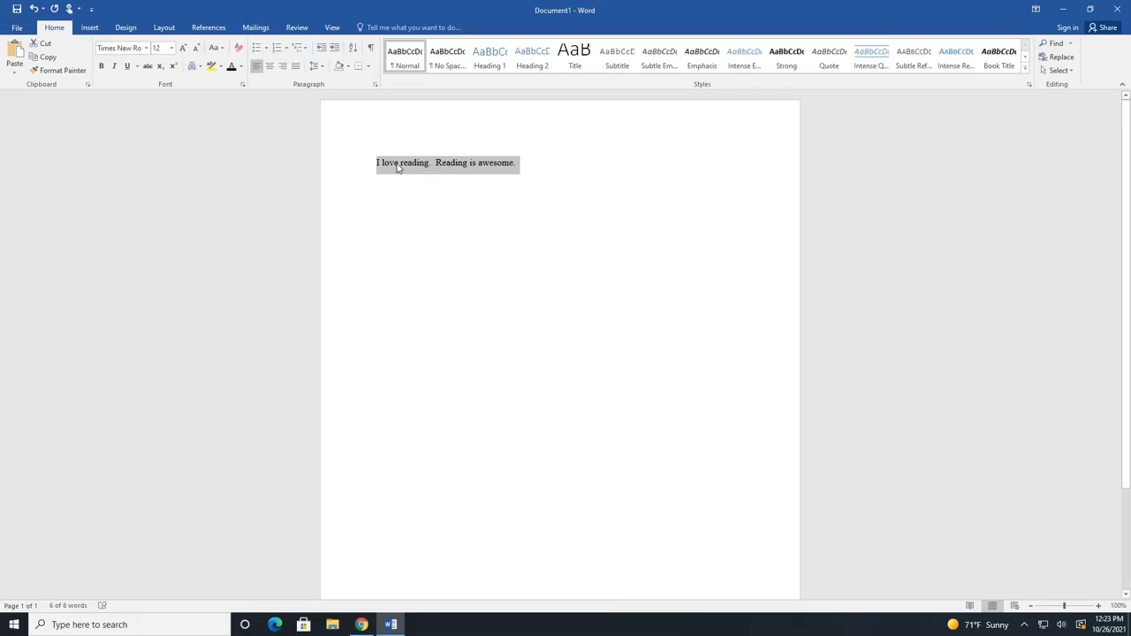
Try bullet and numbered list formatting on the selected line, removing each one again.
{"action": "left_click", "coordinate": [256, 49]}
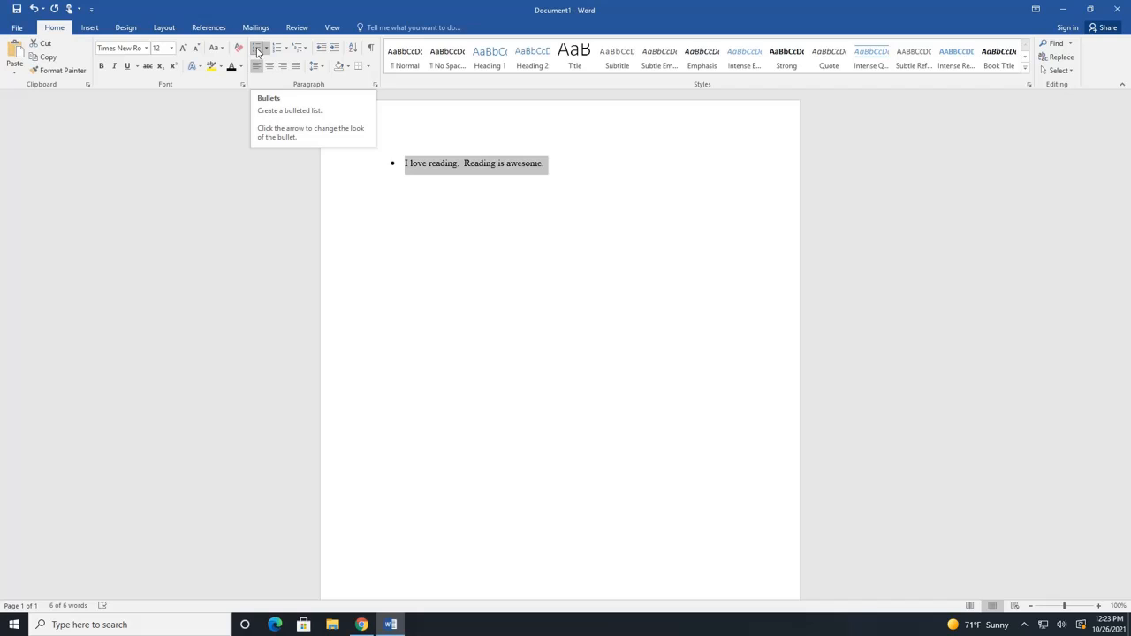
{"action": "left_click", "coordinate": [257, 51]}
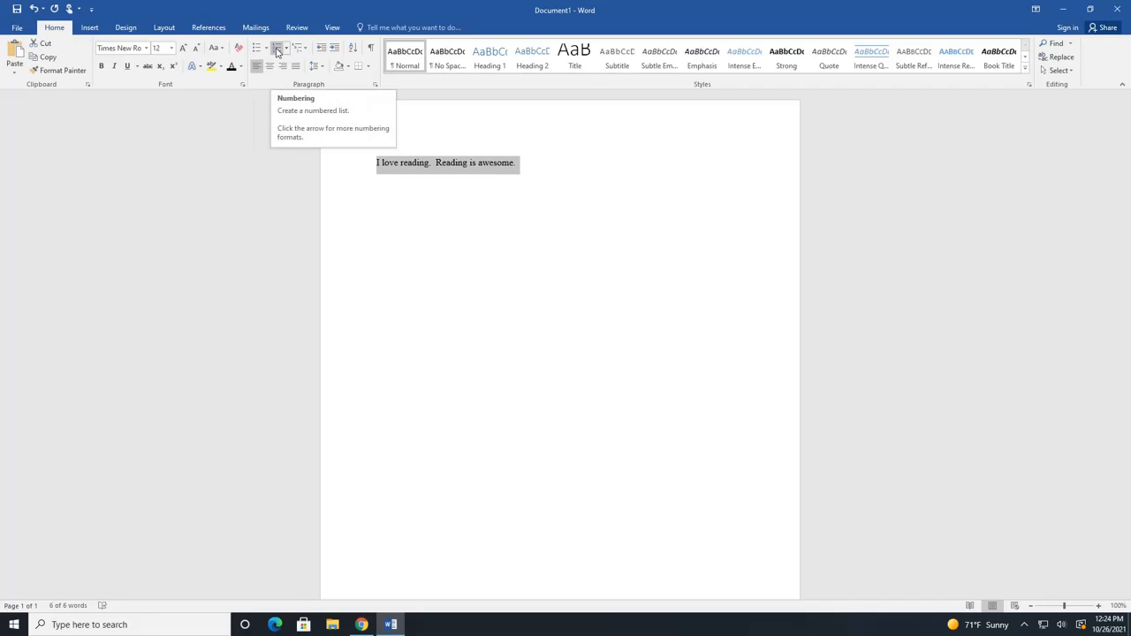
{"action": "left_click", "coordinate": [277, 51]}
{"action": "left_click", "coordinate": [277, 51]}
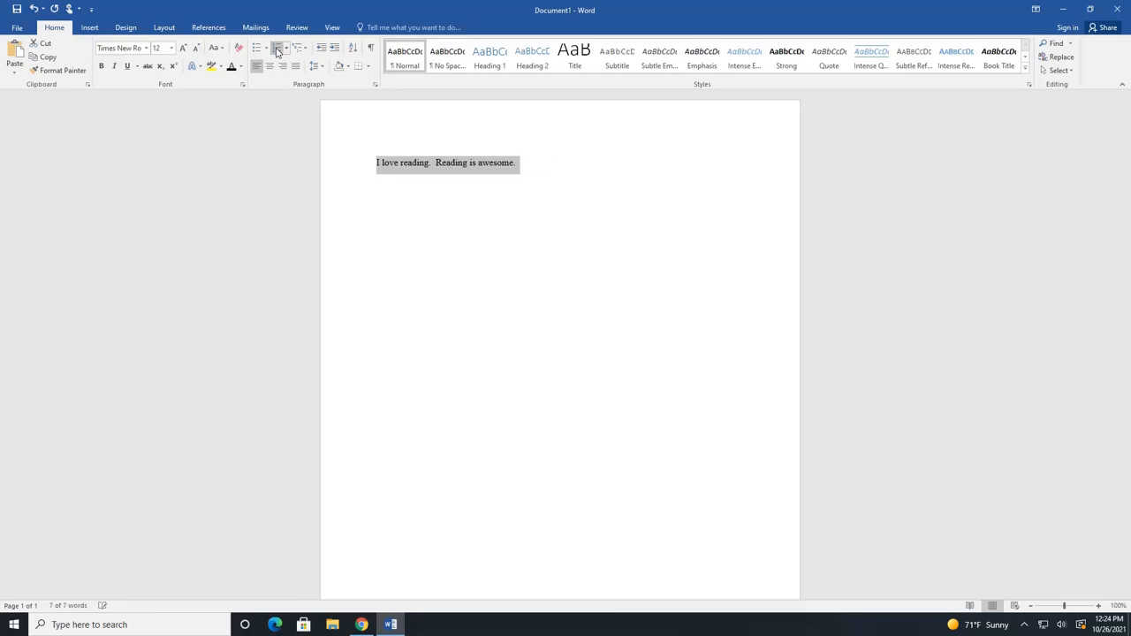
Increase the selected line's indent by one level and decrease it again.
{"action": "left_click", "coordinate": [333, 49]}
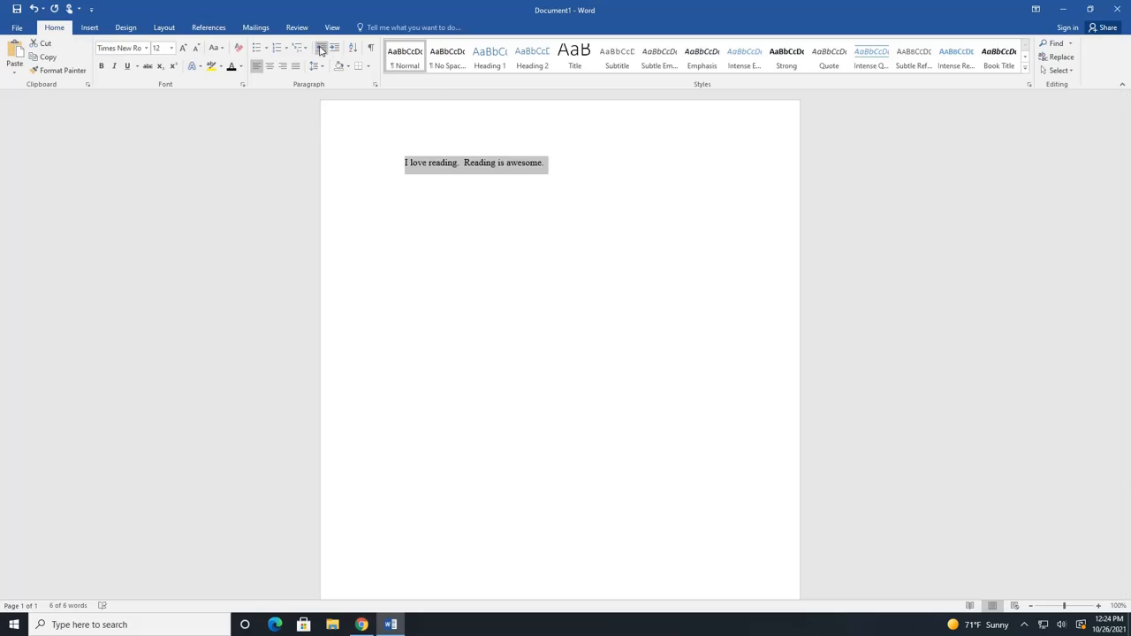
{"action": "left_click", "coordinate": [321, 48]}
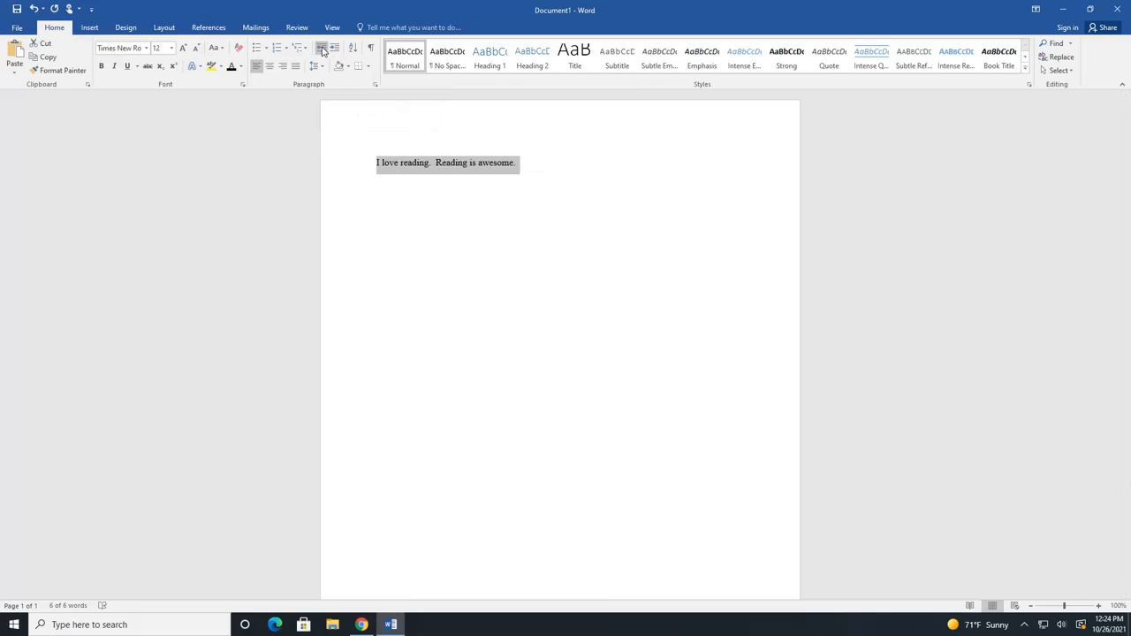
Try bold, italic and underline formatting on the selected sentences, switching each one off again.
{"action": "left_click", "coordinate": [99, 68]}
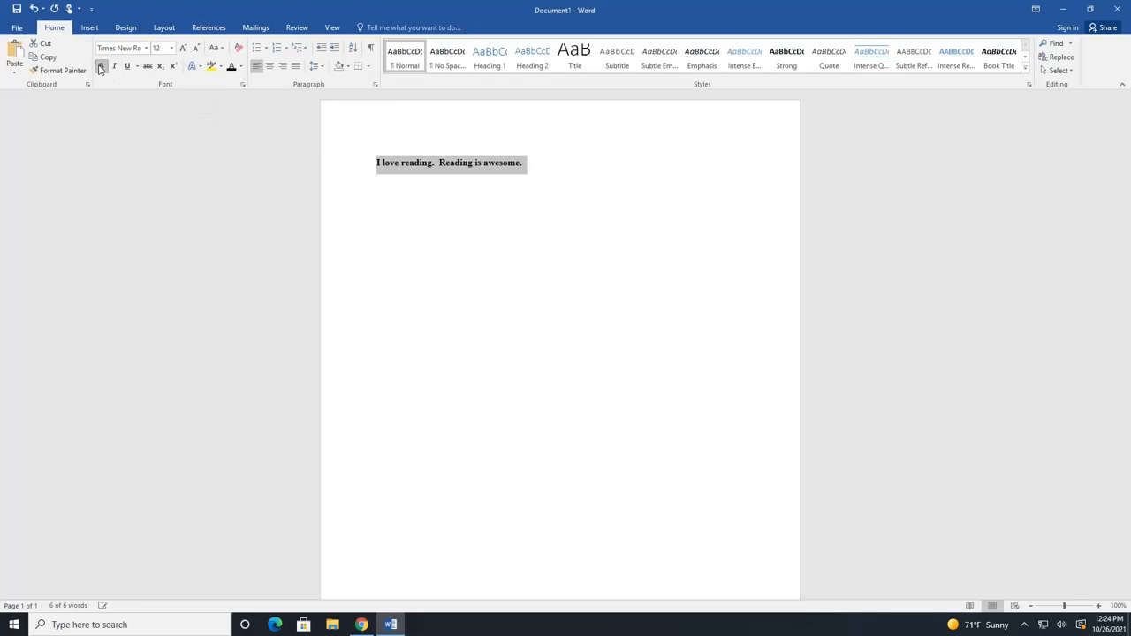
{"action": "left_click", "coordinate": [99, 69]}
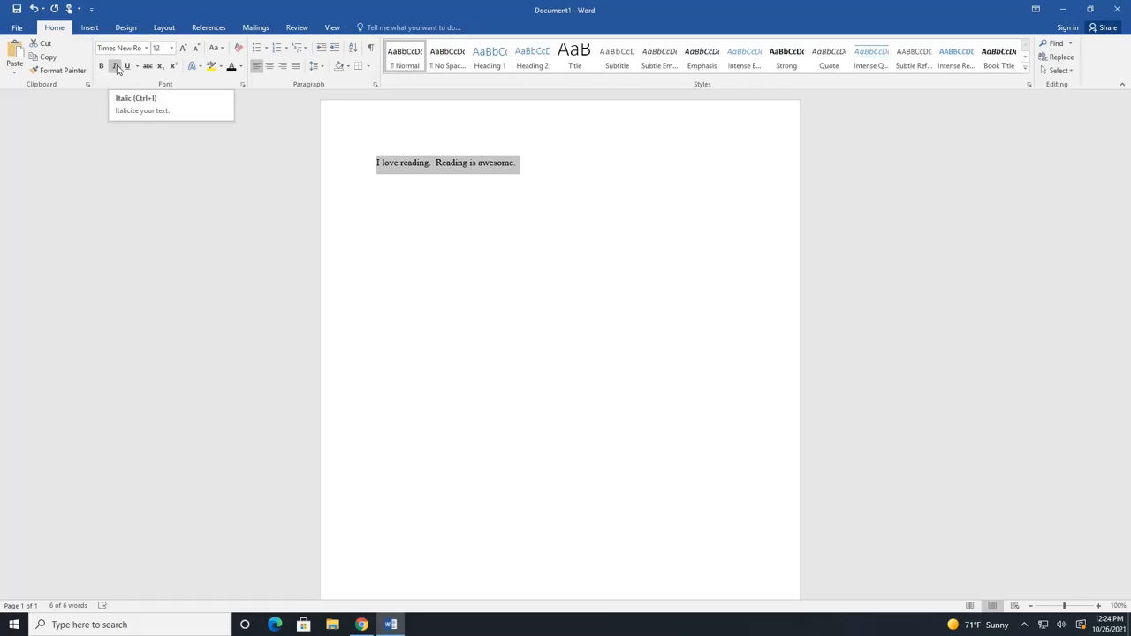
{"action": "left_click", "coordinate": [115, 67]}
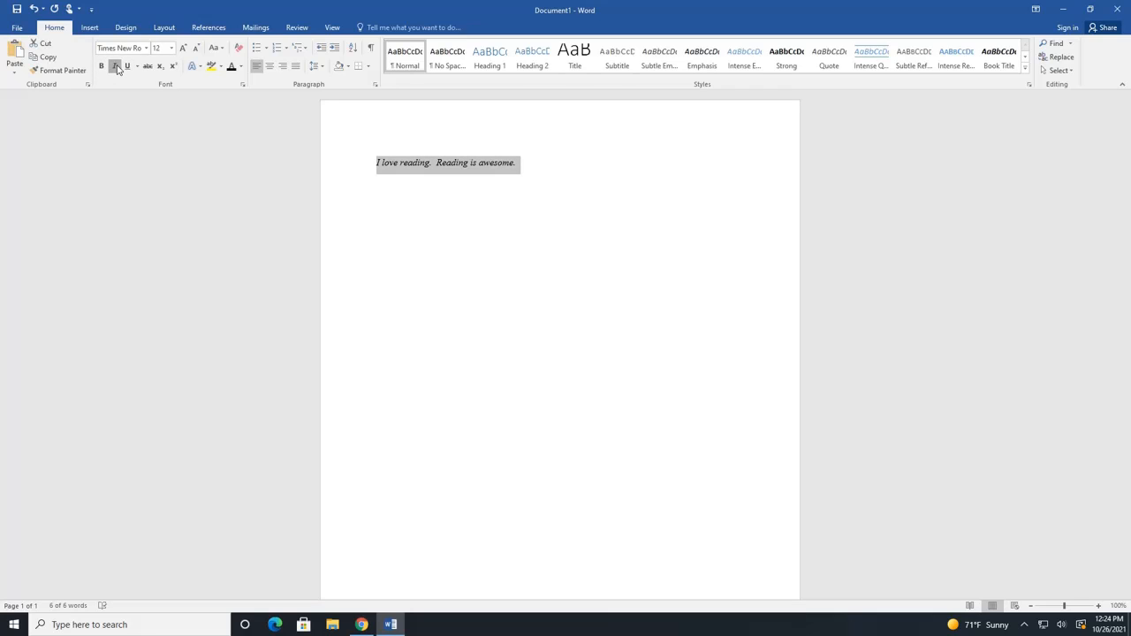
{"action": "left_click", "coordinate": [115, 67]}
{"action": "left_click", "coordinate": [129, 67]}
{"action": "left_click", "coordinate": [129, 67]}
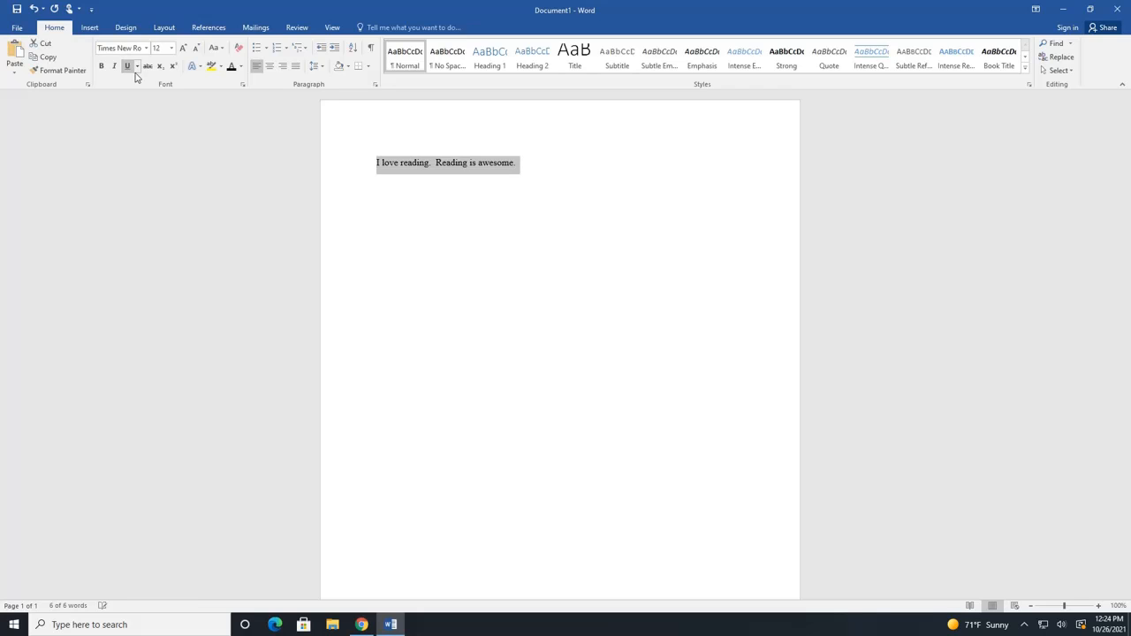
Highlight both sentences in yellow and remove the highlighting again.
{"action": "left_click", "coordinate": [211, 67]}
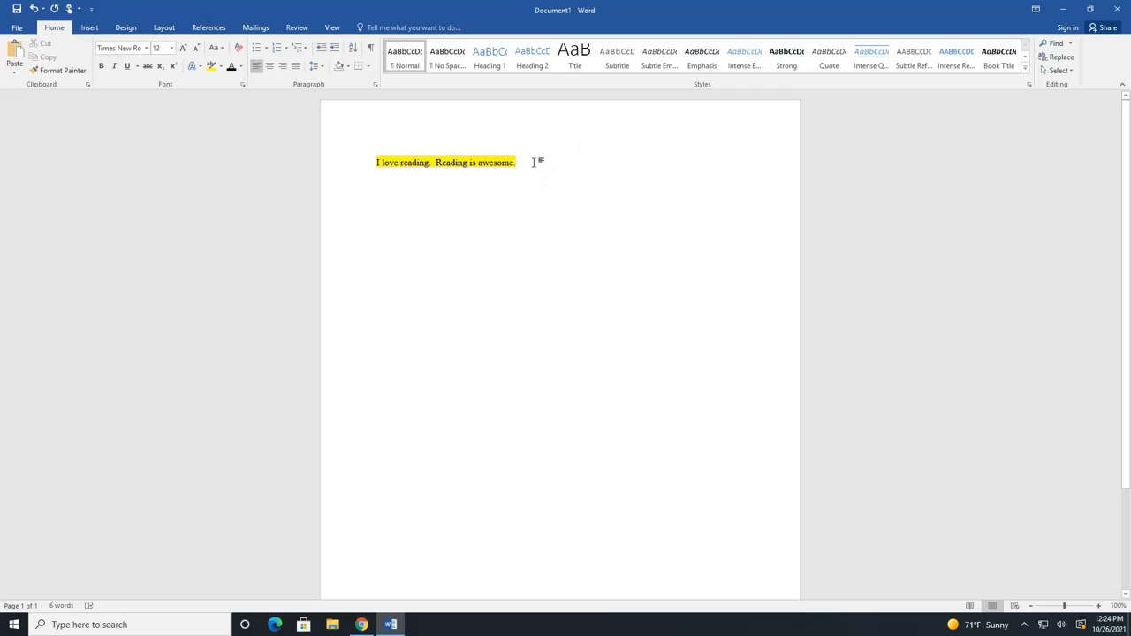
{"action": "left_click_drag", "start_coordinate": [536, 162], "coordinate": [385, 161]}
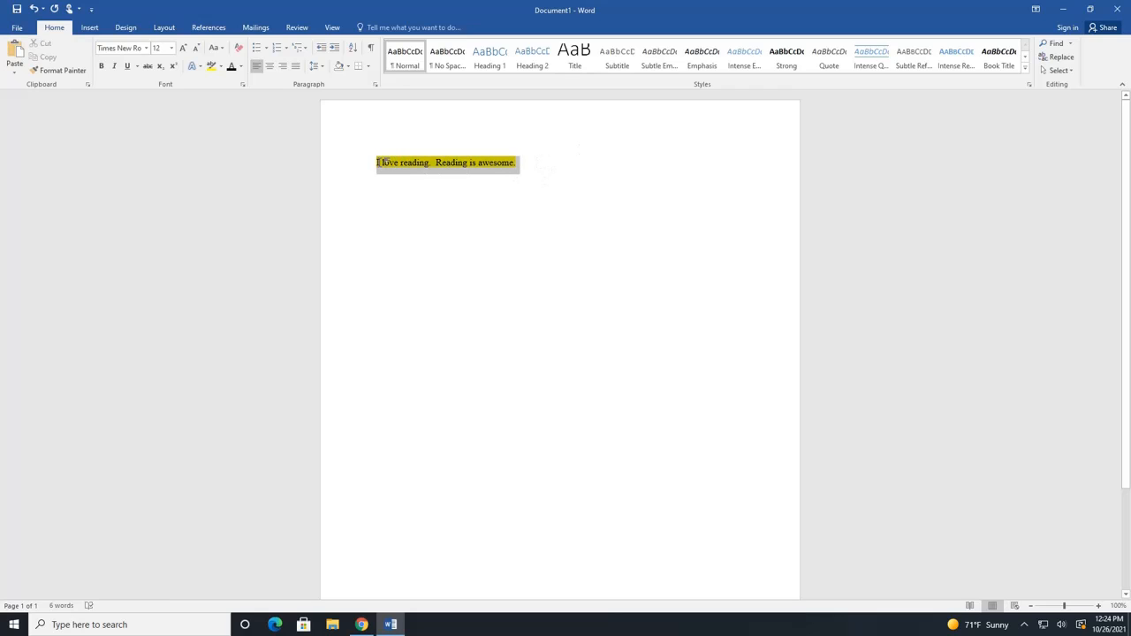
{"action": "left_click", "coordinate": [211, 67]}
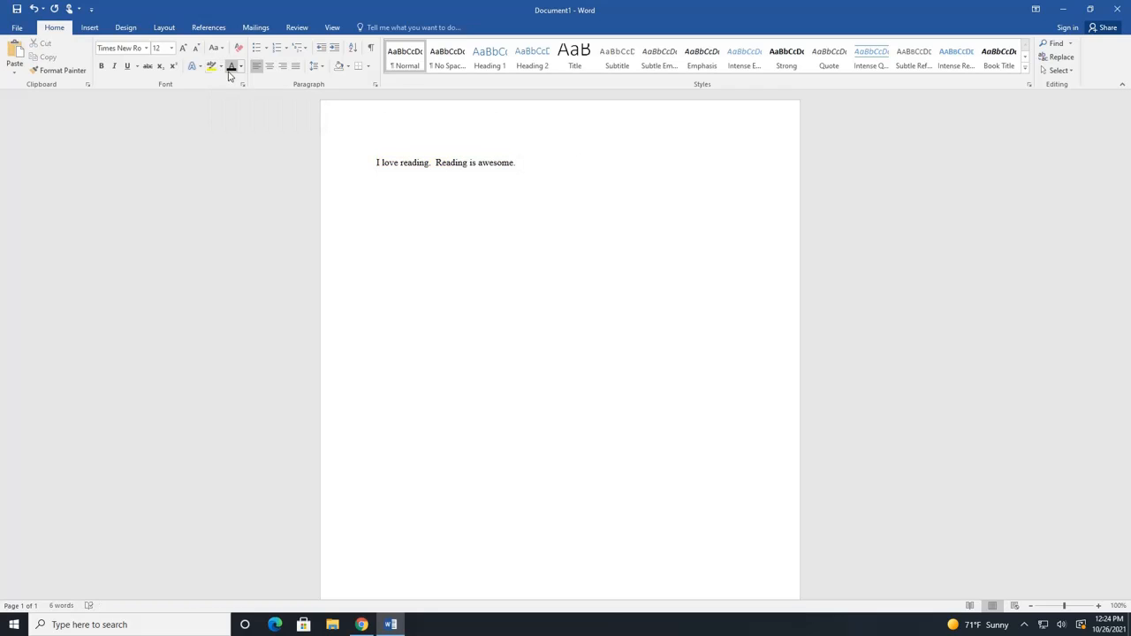
Preview font colours from the colour palette on the two sentences without applying one.
{"action": "left_click_drag", "start_coordinate": [375, 162], "coordinate": [519, 163]}
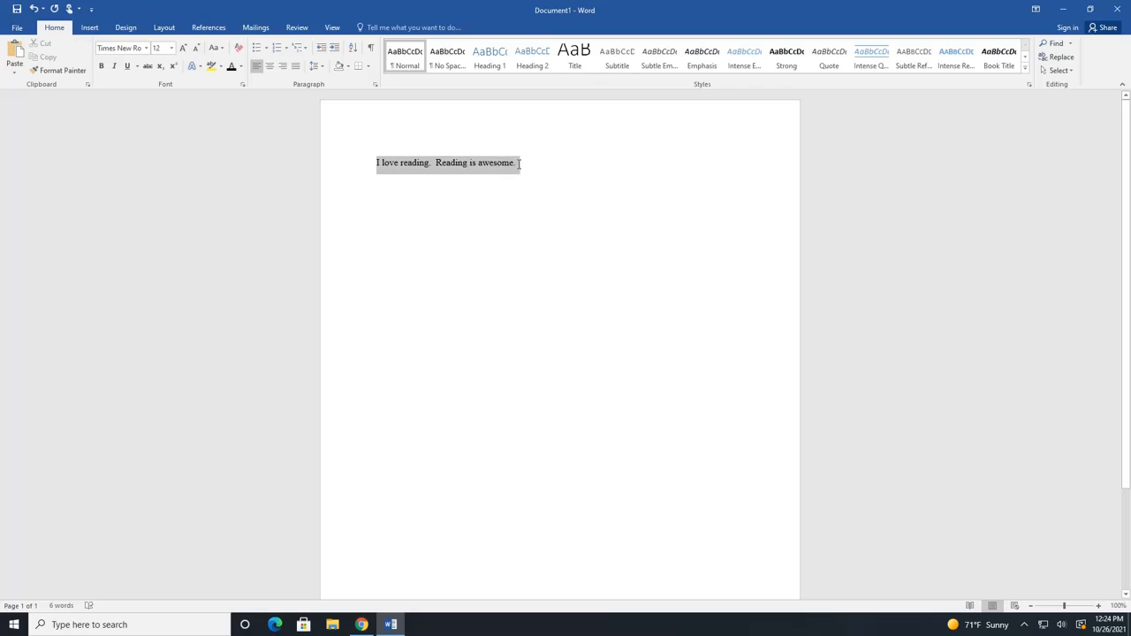
{"action": "left_click", "coordinate": [241, 66]}
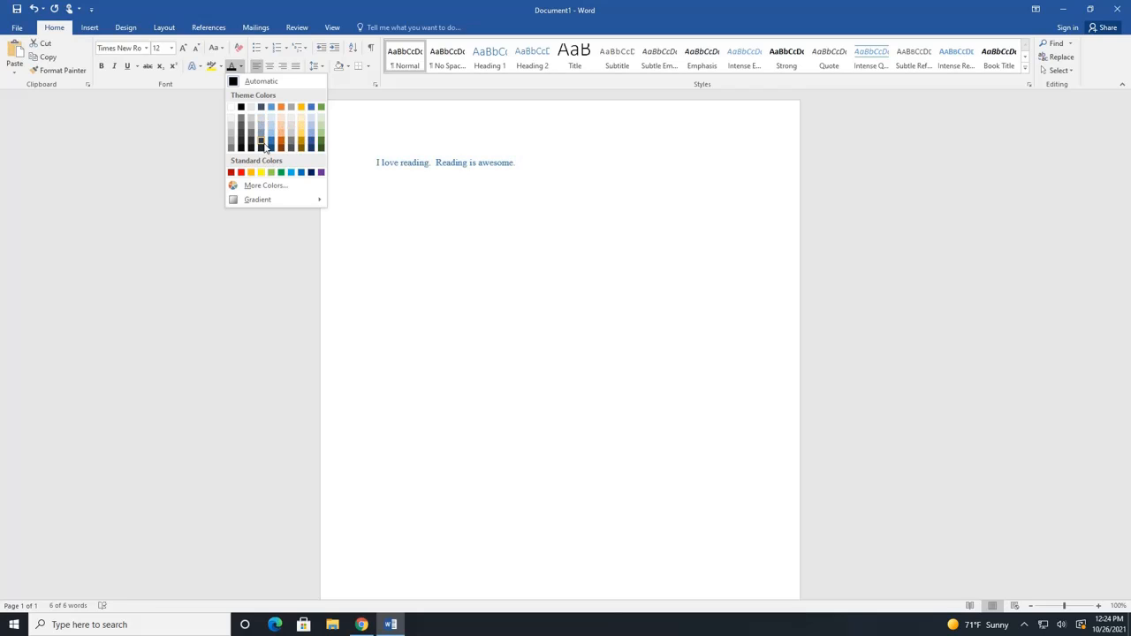
{"action": "left_click", "coordinate": [270, 69]}
Try centre, right and justified alignment on the two sentences, finishing with left alignment.
{"action": "left_click", "coordinate": [271, 69]}
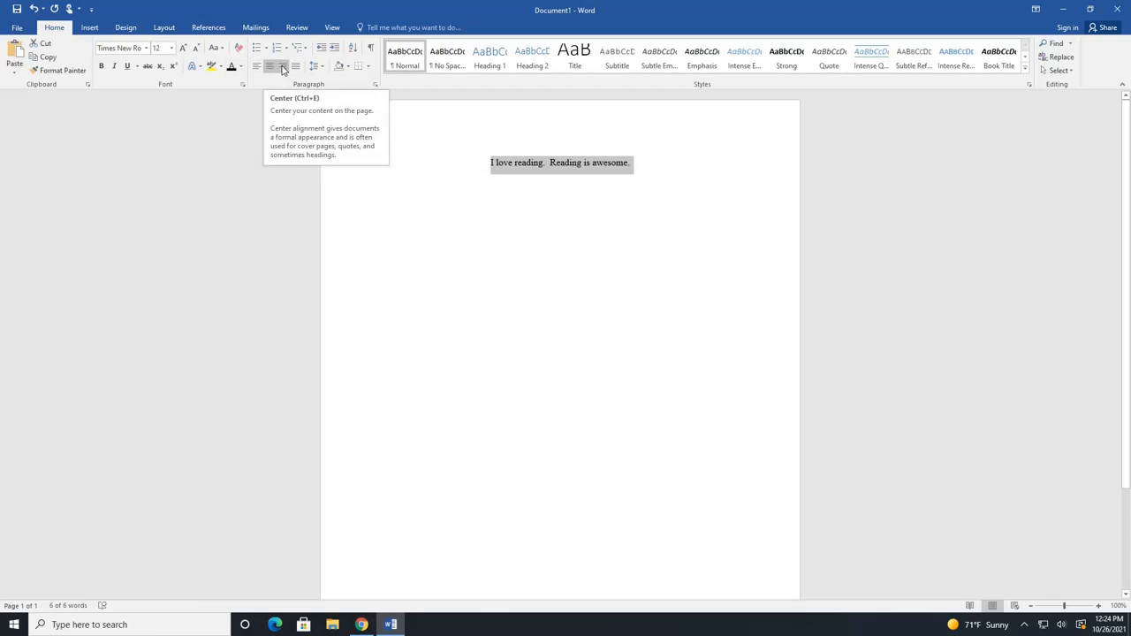
{"action": "left_click", "coordinate": [283, 68]}
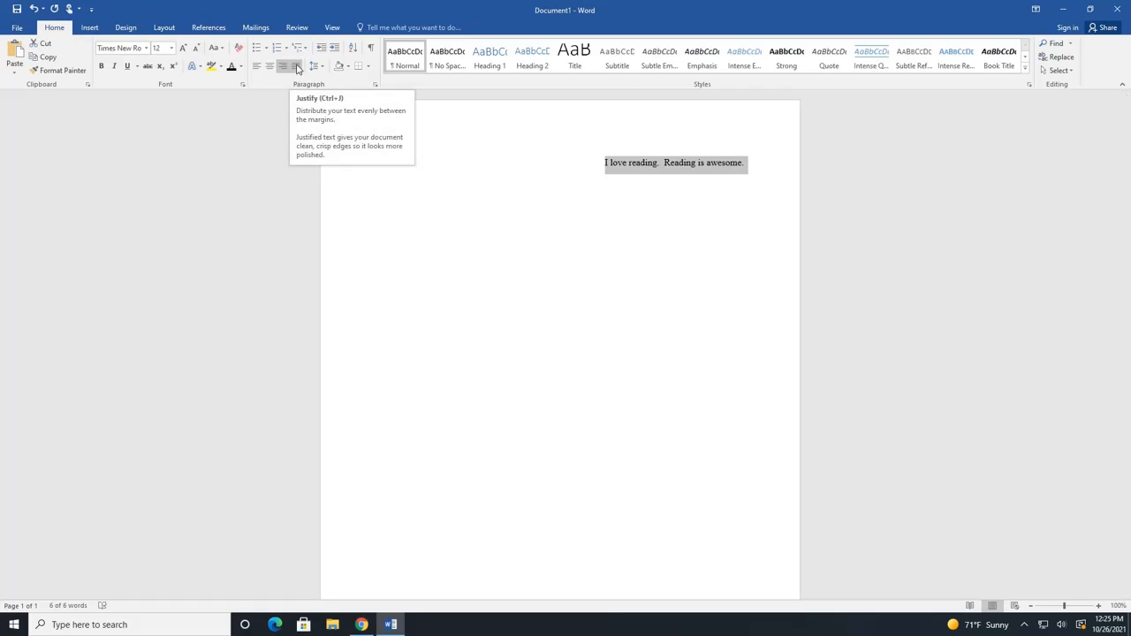
{"action": "left_click", "coordinate": [296, 68]}
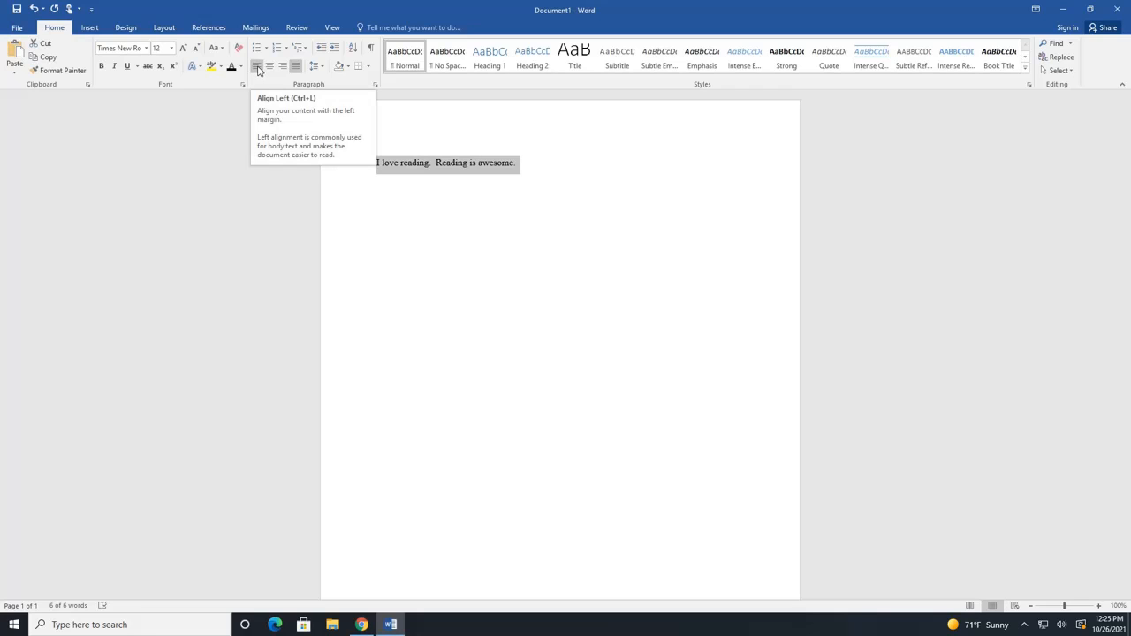
{"action": "left_click", "coordinate": [258, 70]}
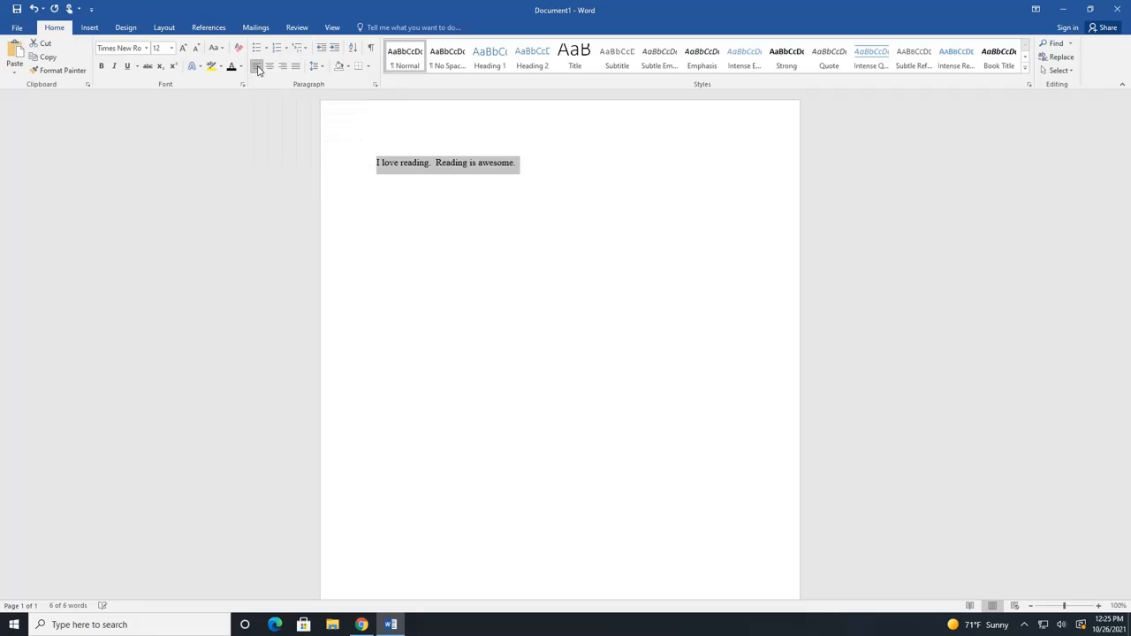
Move the sentence "Reading is awesome." onto its own line below "I love reading.".
{"action": "left_click", "coordinate": [563, 174]}
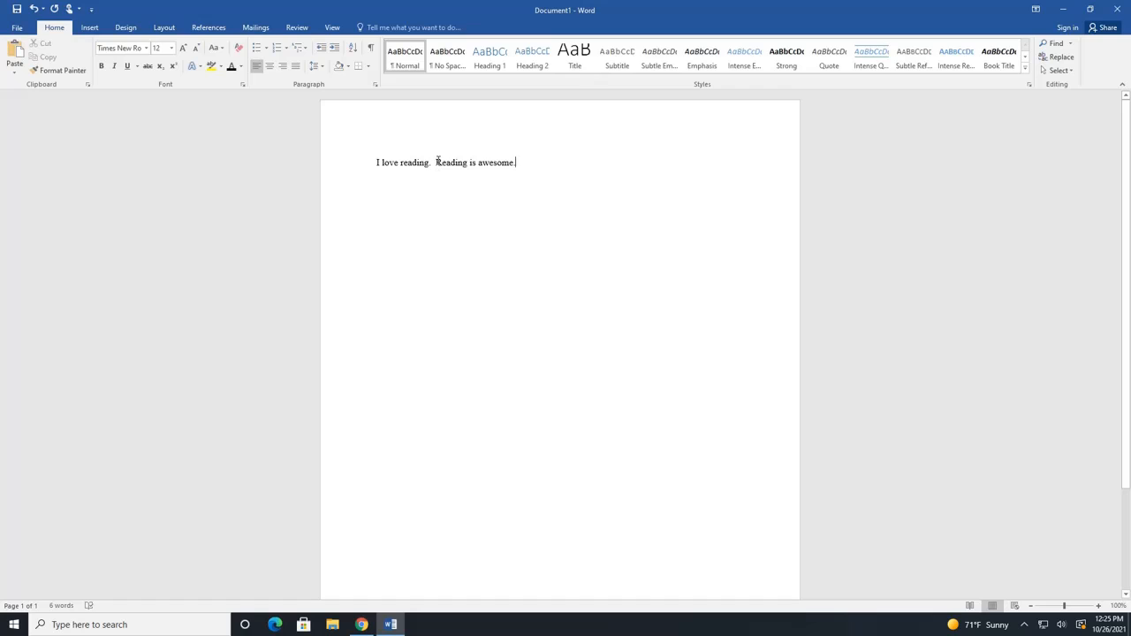
{"action": "left_click", "coordinate": [436, 163]}
{"action": "key", "text": "Return"}
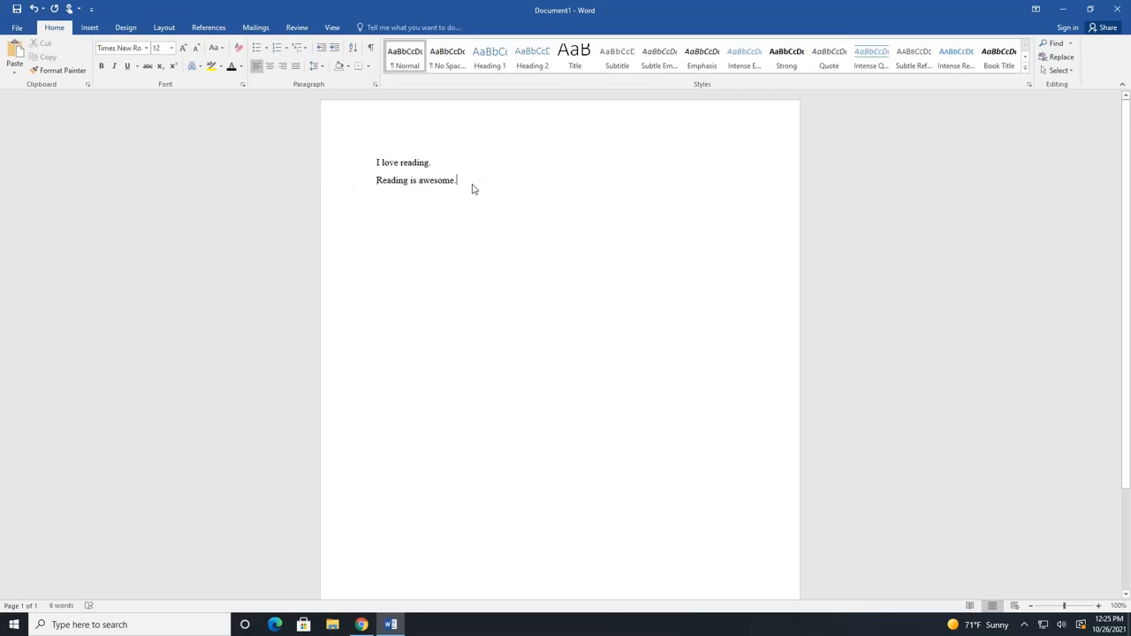
Try line spacing options such as 1.15 and 3.0 on the two lines.
{"action": "left_click_drag", "start_coordinate": [471, 186], "coordinate": [363, 160]}
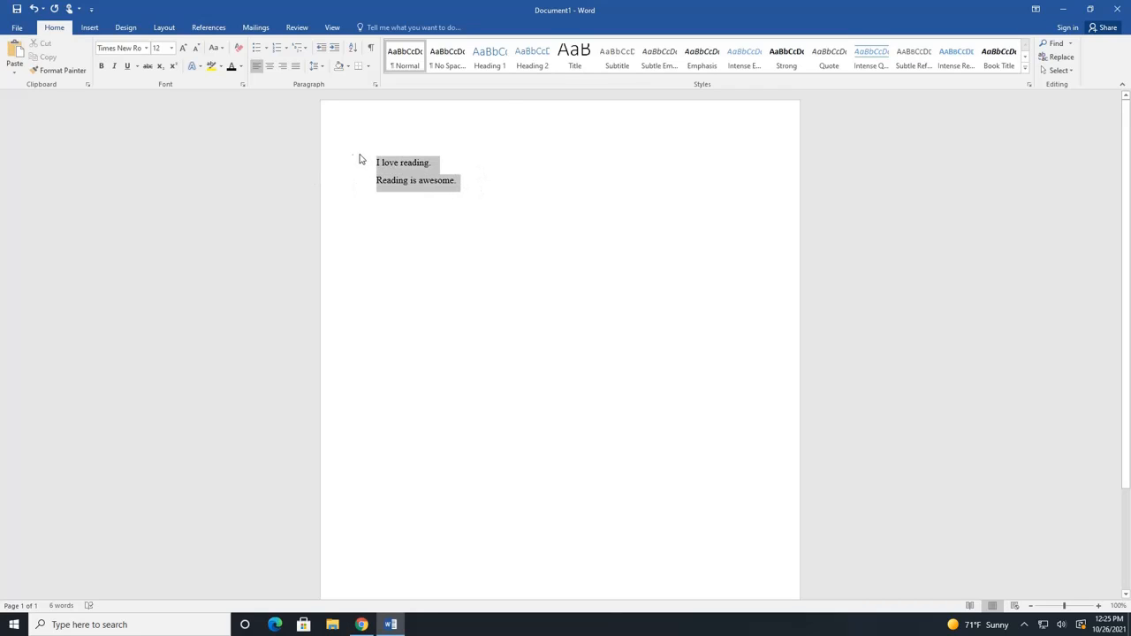
{"action": "left_click", "coordinate": [323, 71]}
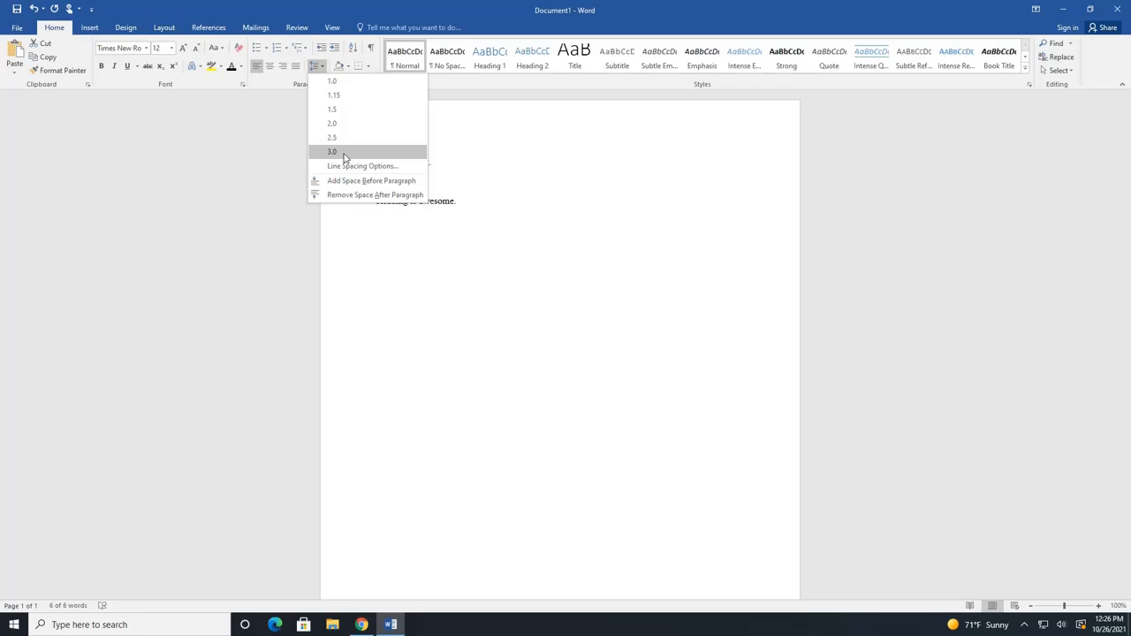
{"action": "left_click", "coordinate": [345, 96]}
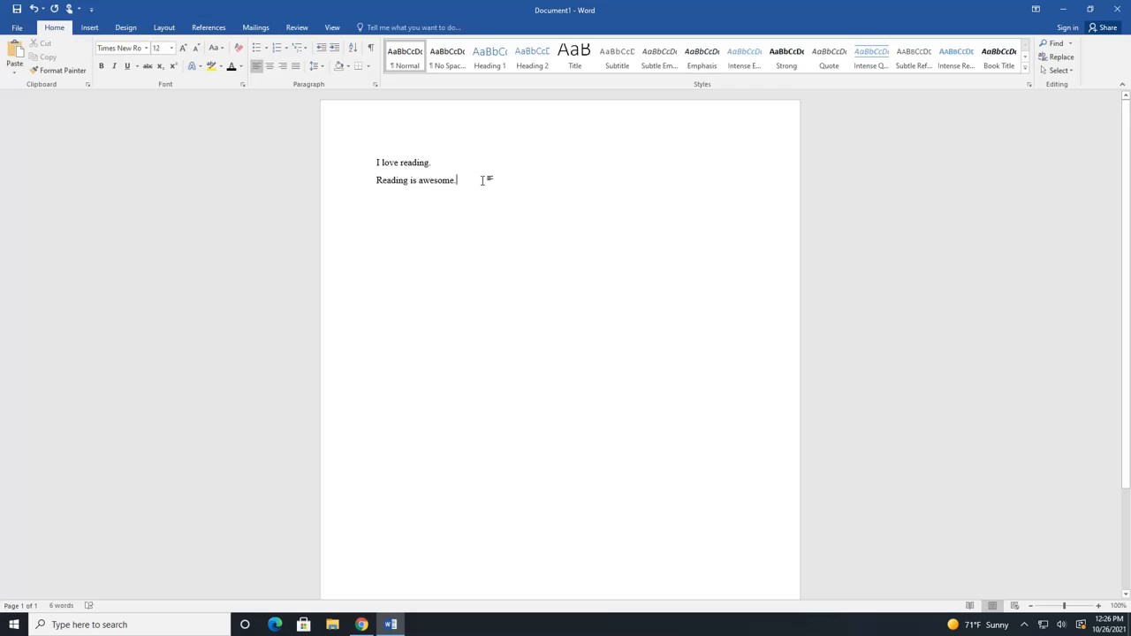
Copy the two lines and paste them on a new line below, keeping the source formatting.
{"action": "left_click_drag", "start_coordinate": [483, 181], "coordinate": [412, 168]}
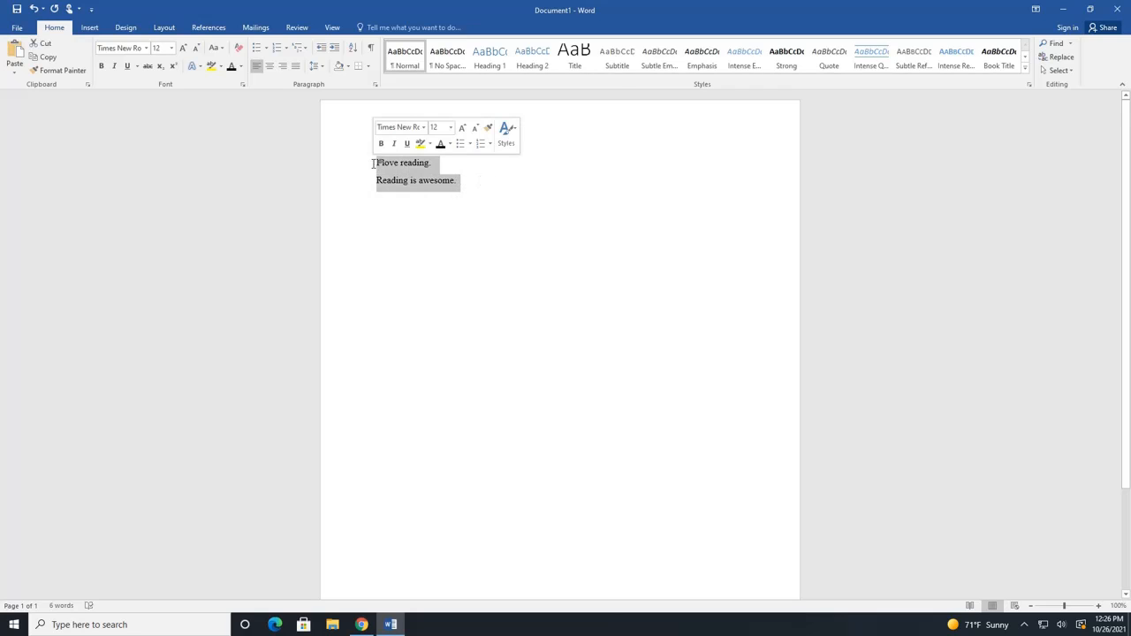
{"action": "right_click", "coordinate": [412, 167]}
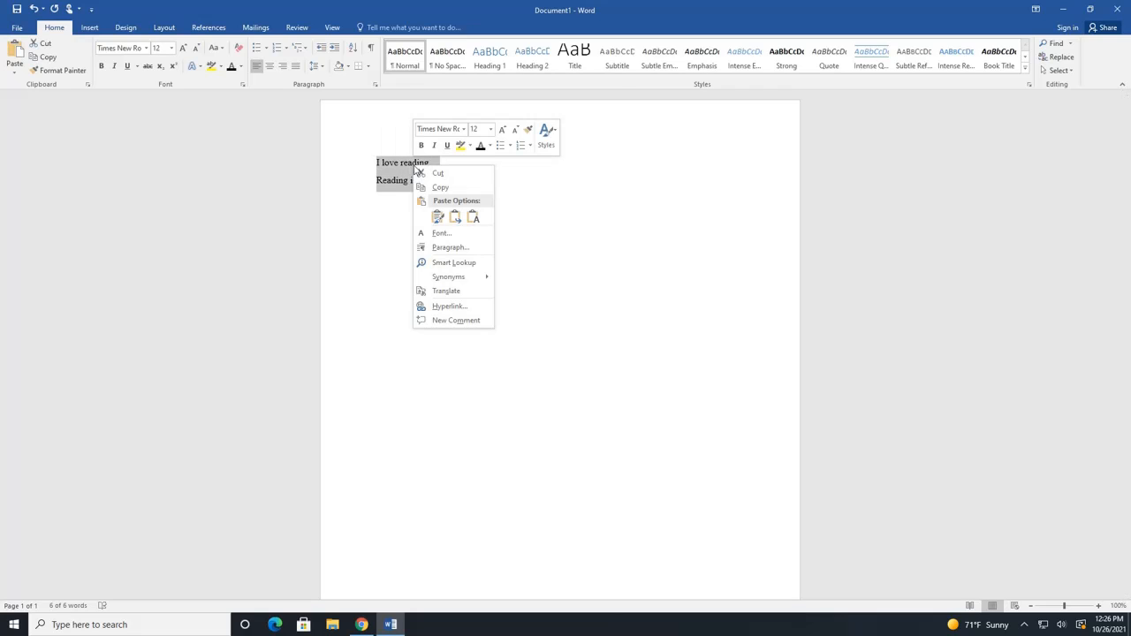
{"action": "left_click", "coordinate": [436, 188]}
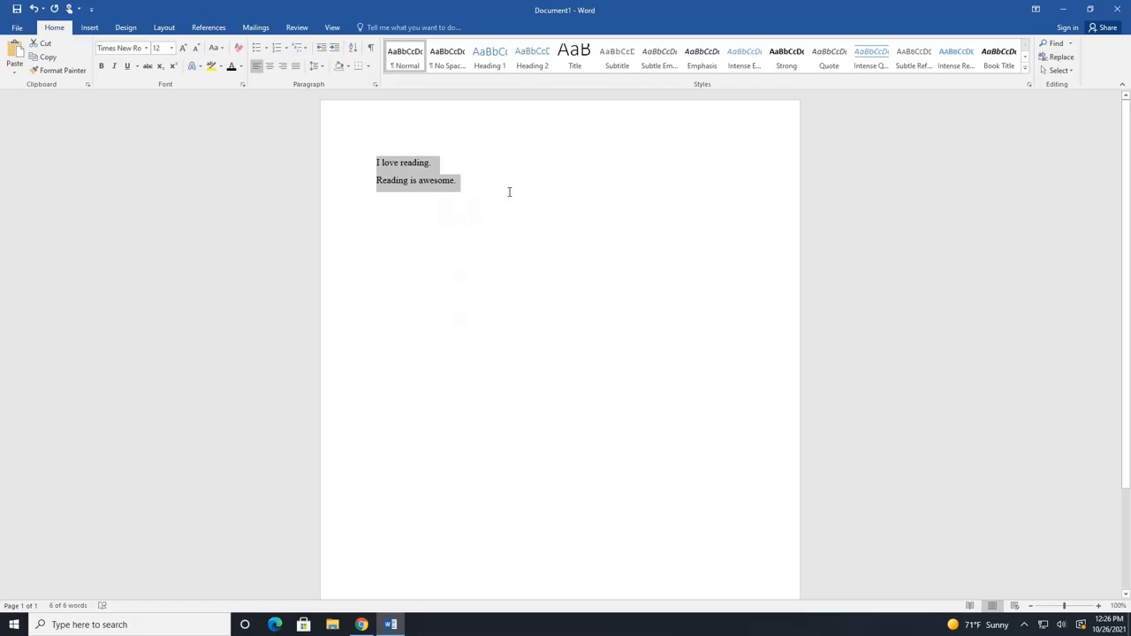
{"action": "left_click", "coordinate": [508, 187]}
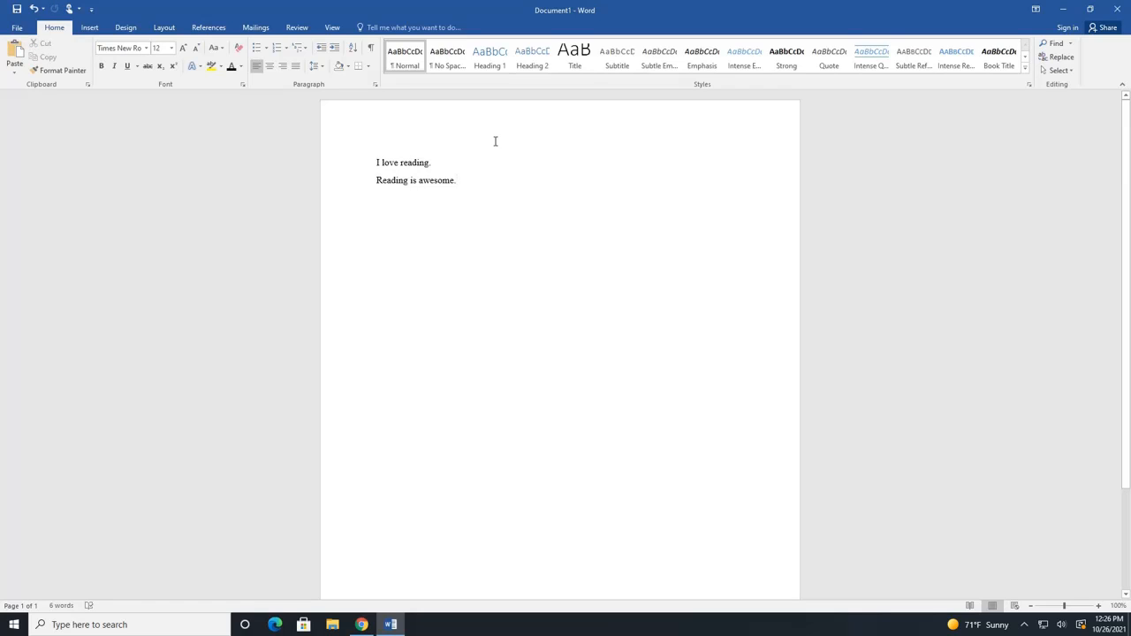
{"action": "key", "text": "Return"}
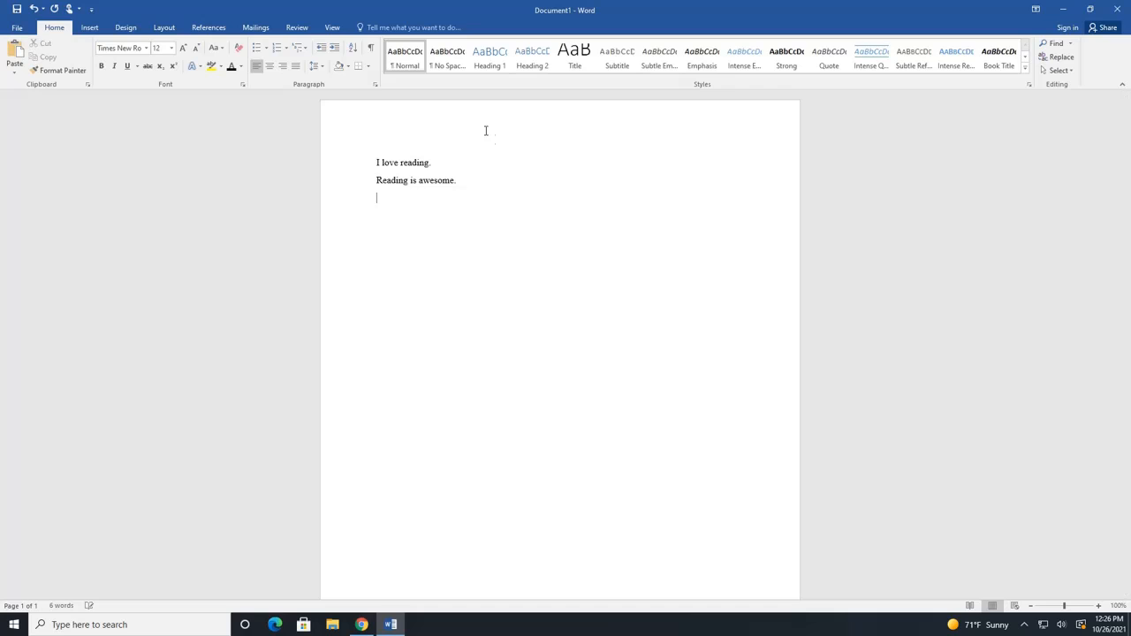
{"action": "right_click", "coordinate": [383, 199]}
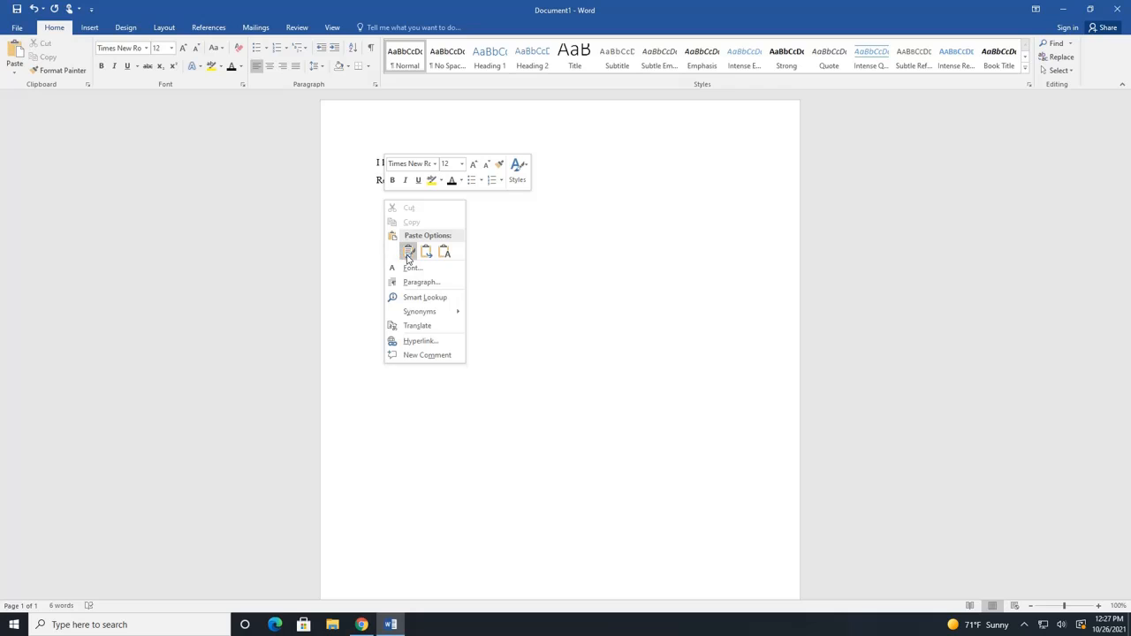
{"action": "left_click", "coordinate": [445, 254]}
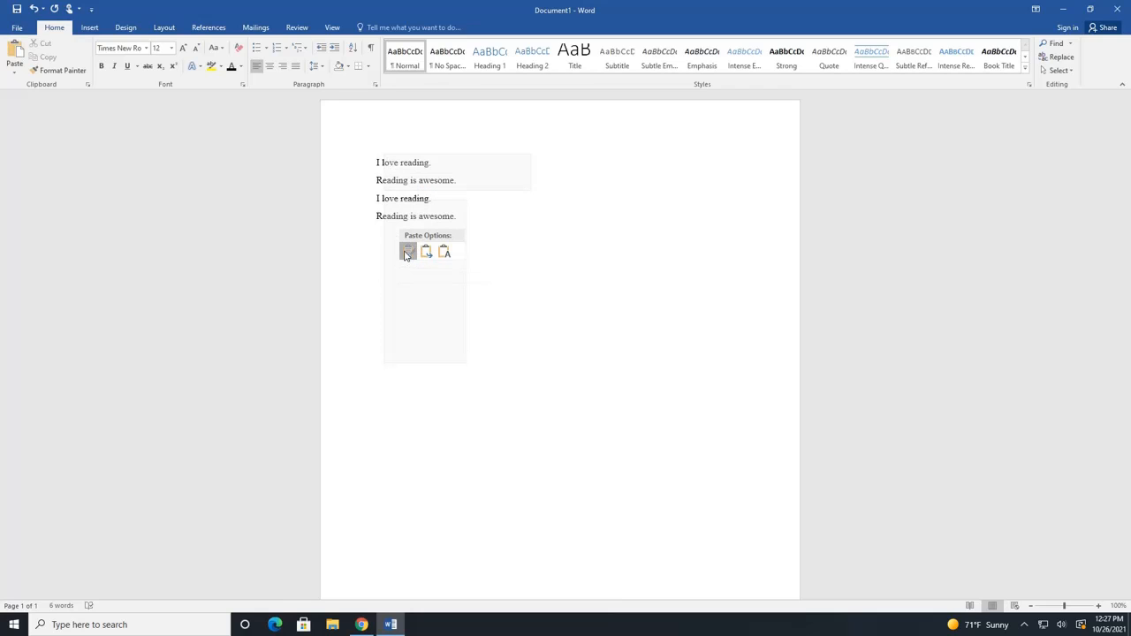
{"action": "left_click", "coordinate": [408, 253]}
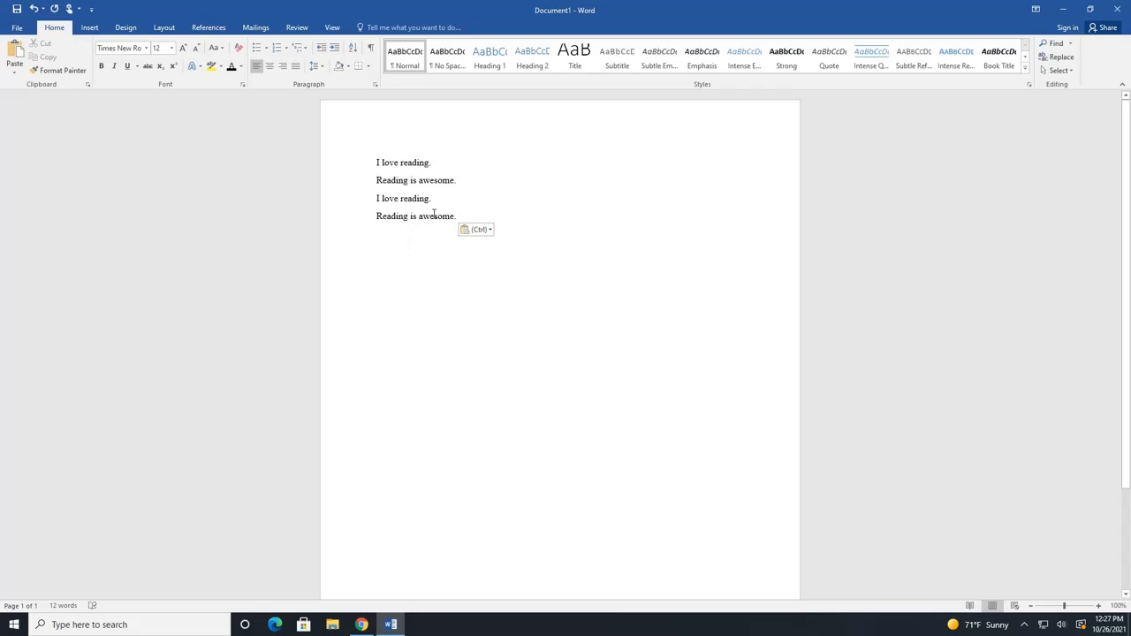
Copy the two pasted lines and paste them again below as a third pair.
{"action": "left_click_drag", "start_coordinate": [459, 217], "coordinate": [375, 202]}
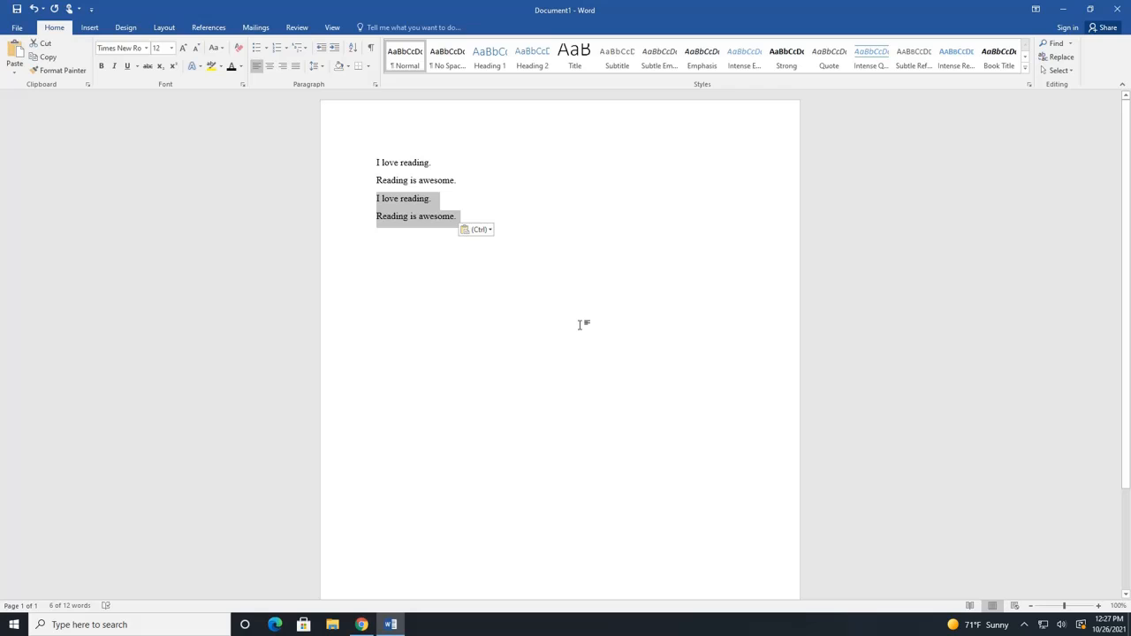
{"action": "key", "text": "ctrl+c"}
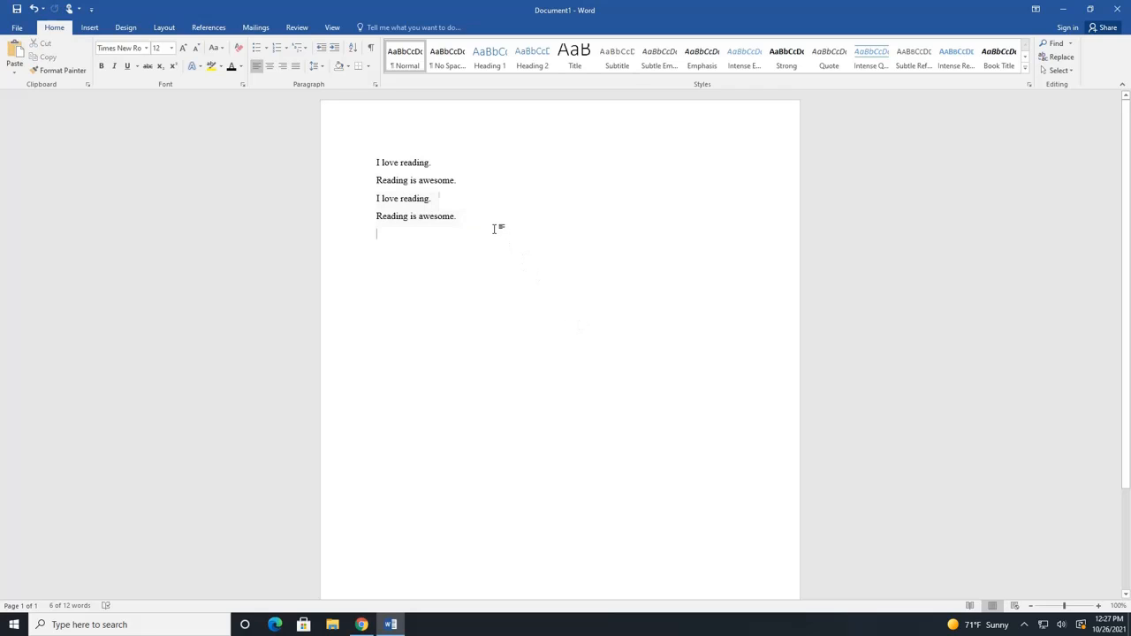
{"action": "left_click", "coordinate": [494, 229]}
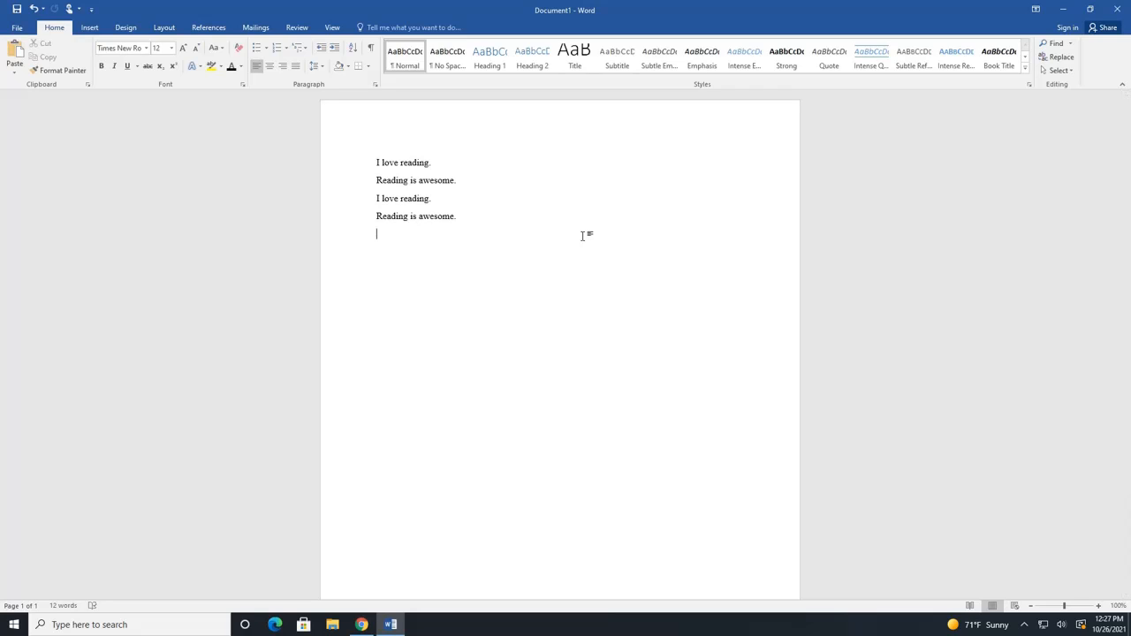
{"action": "key", "text": "ctrl+v"}
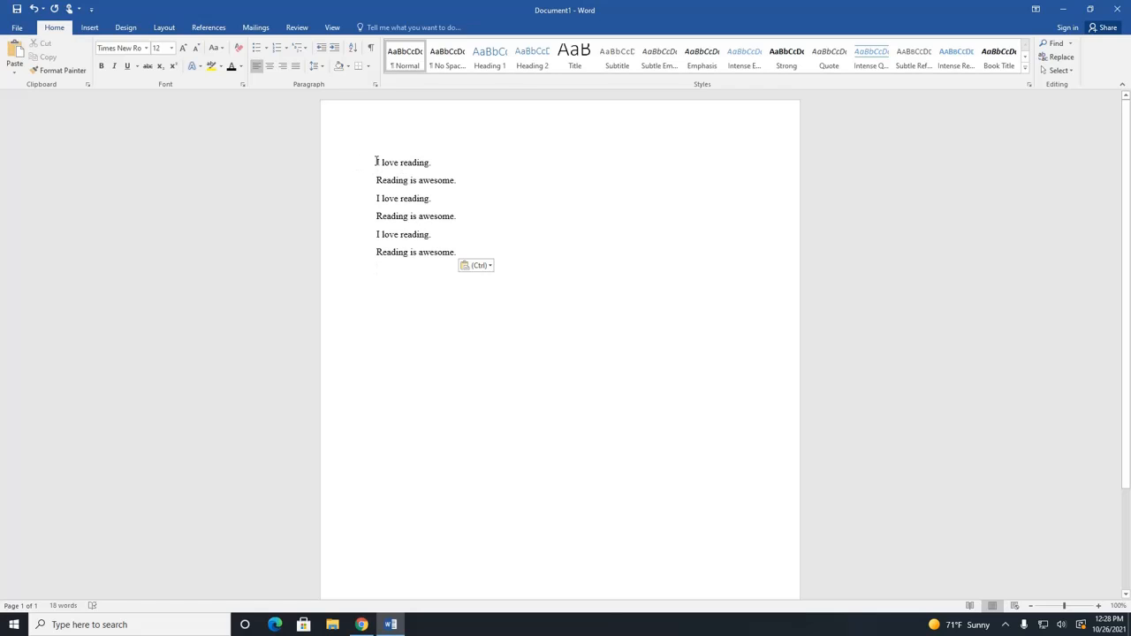
Format all six lines as a bulleted list, starting with the first line and adding the other five.
{"action": "left_click", "coordinate": [258, 51]}
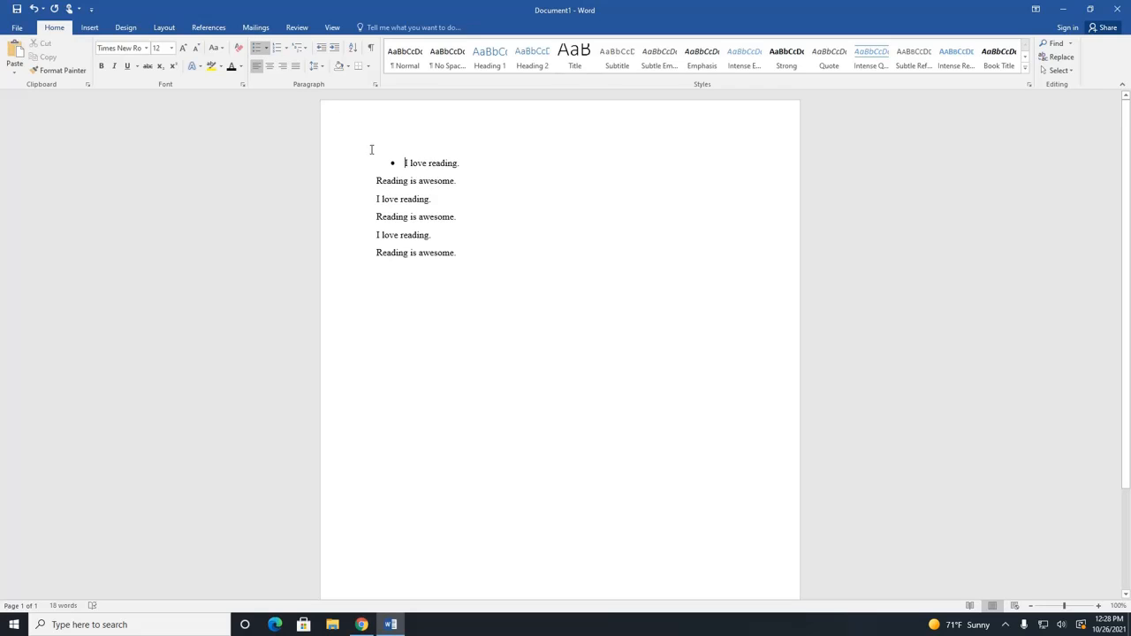
{"action": "left_click_drag", "start_coordinate": [374, 179], "coordinate": [467, 256]}
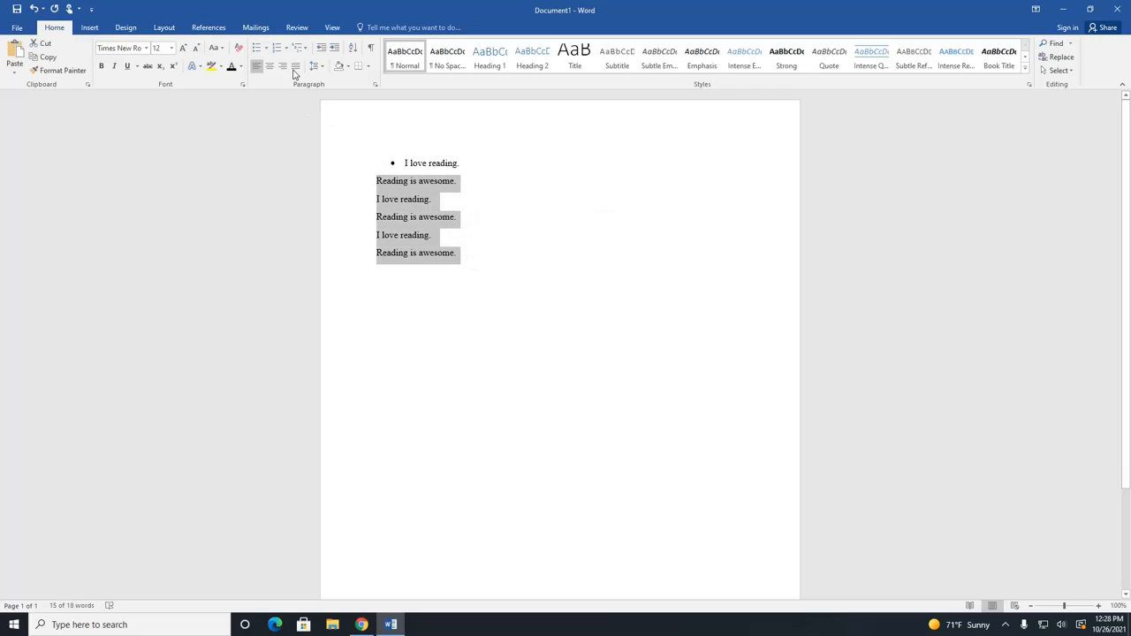
{"action": "left_click", "coordinate": [257, 50]}
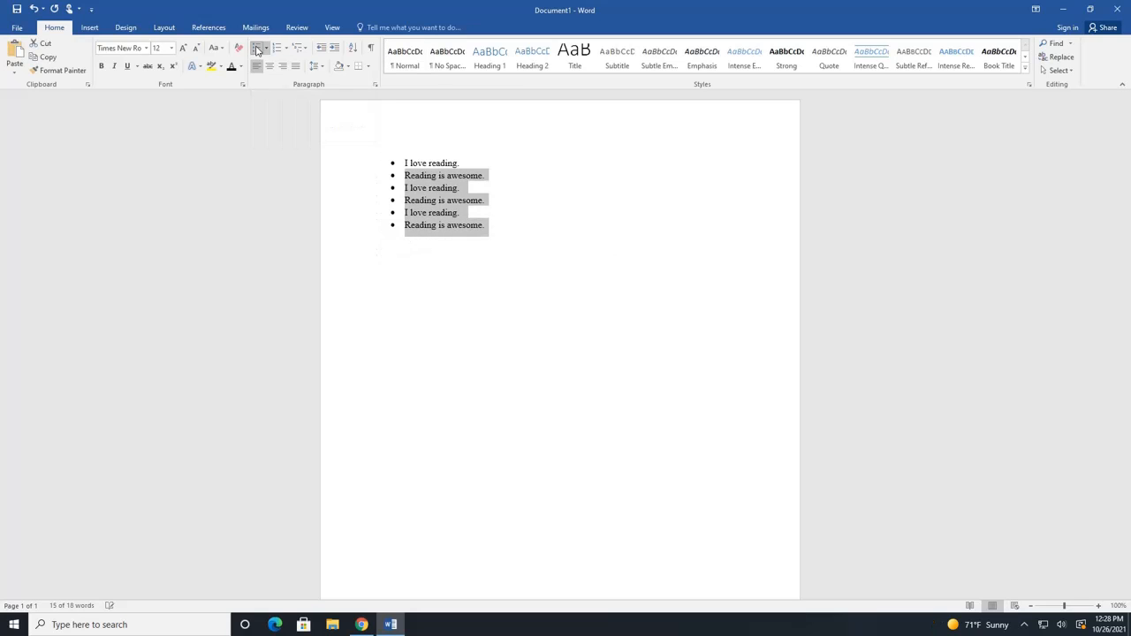
{"action": "left_click", "coordinate": [508, 228]}
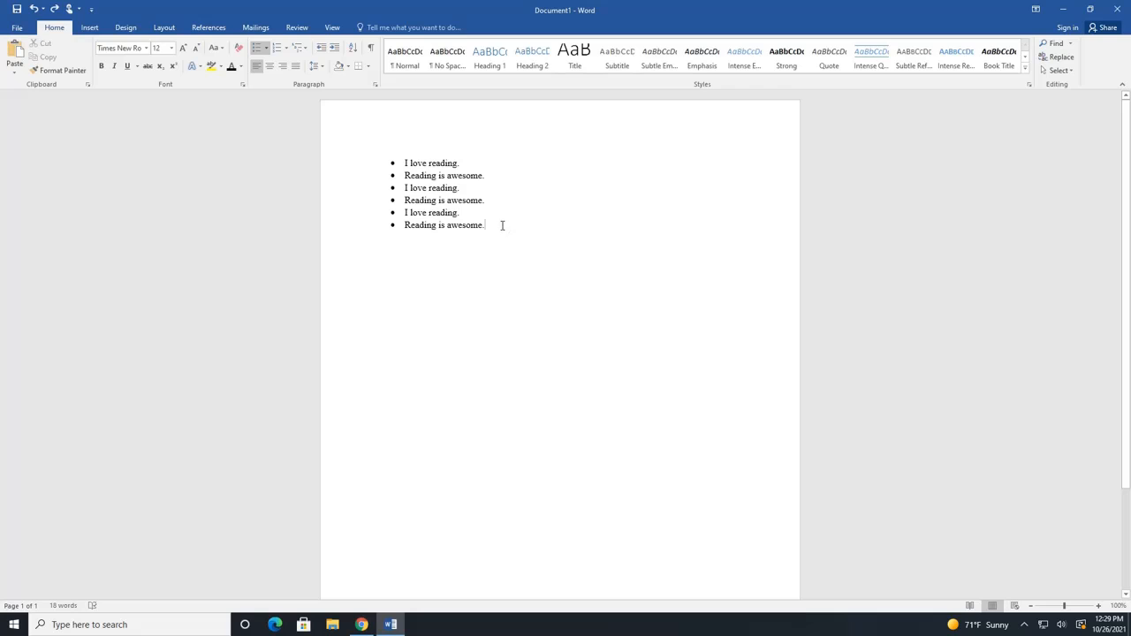
Convert the six bulleted lines into a numbered list.
{"action": "left_click_drag", "start_coordinate": [497, 225], "coordinate": [327, 94]}
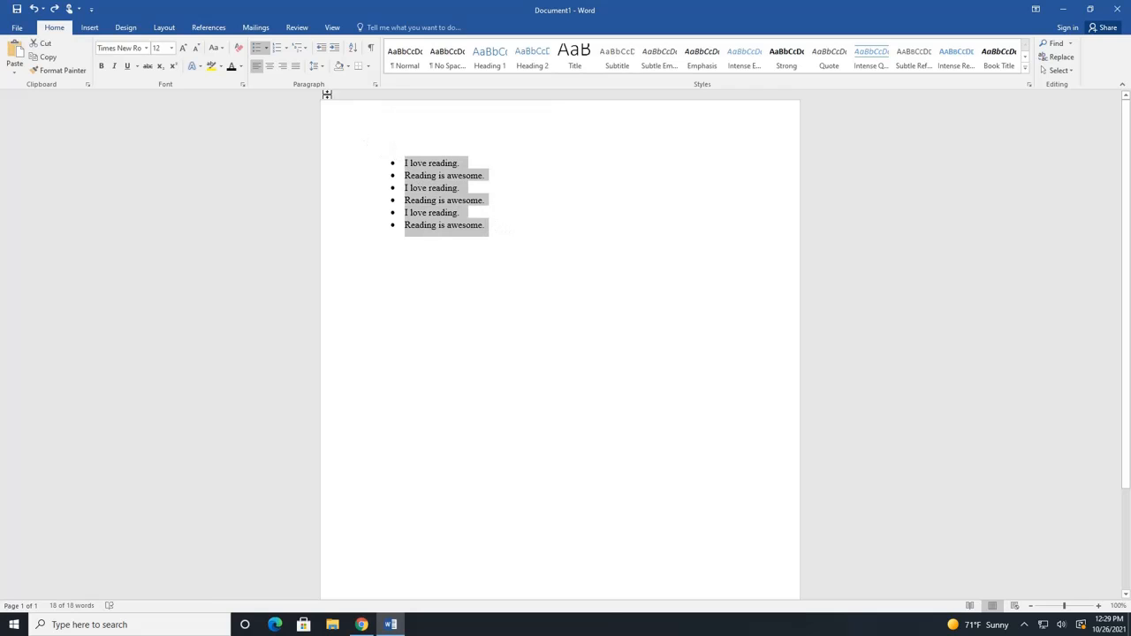
{"action": "left_click", "coordinate": [276, 51]}
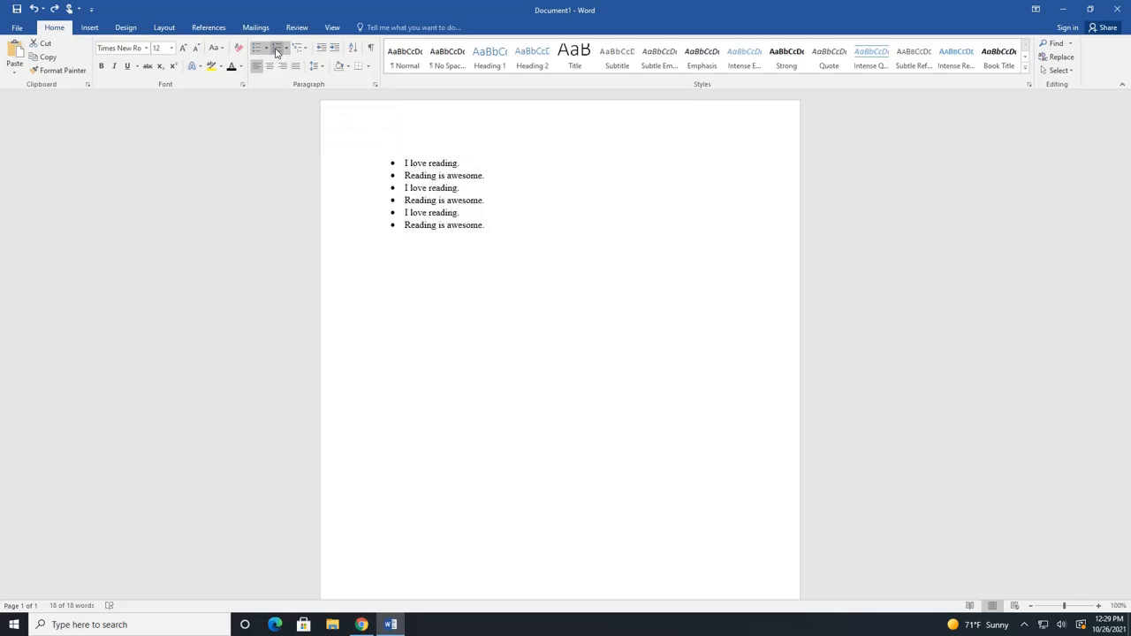
{"action": "left_click", "coordinate": [429, 291]}
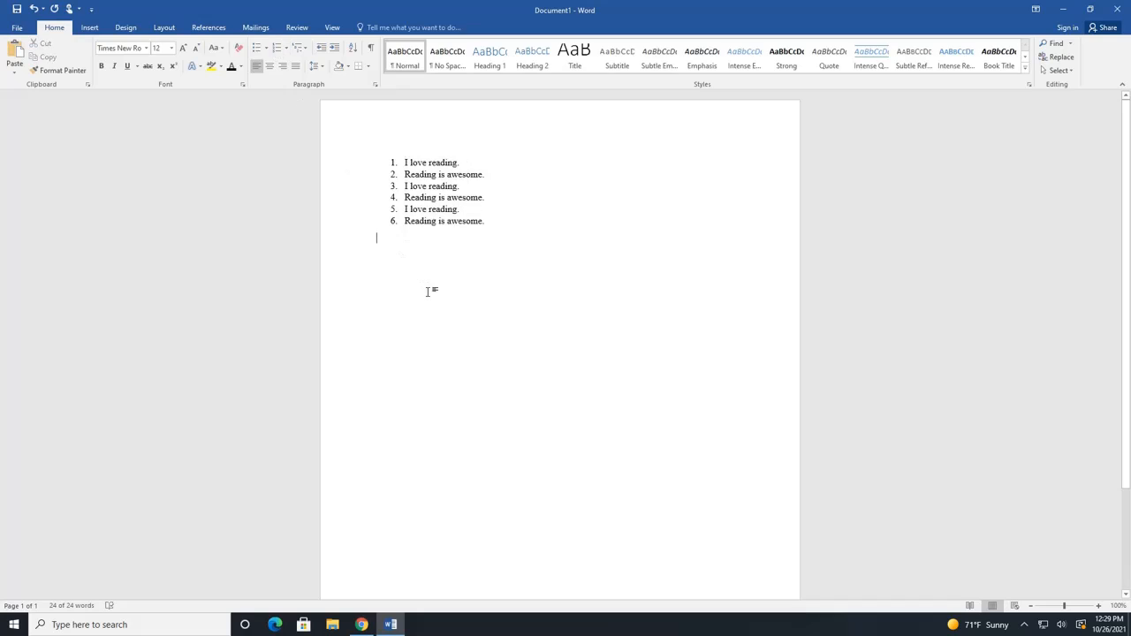
Remove the numbering and indent from the fifth and sixth list items, returning both to the left margin.
{"action": "left_click", "coordinate": [404, 208]}
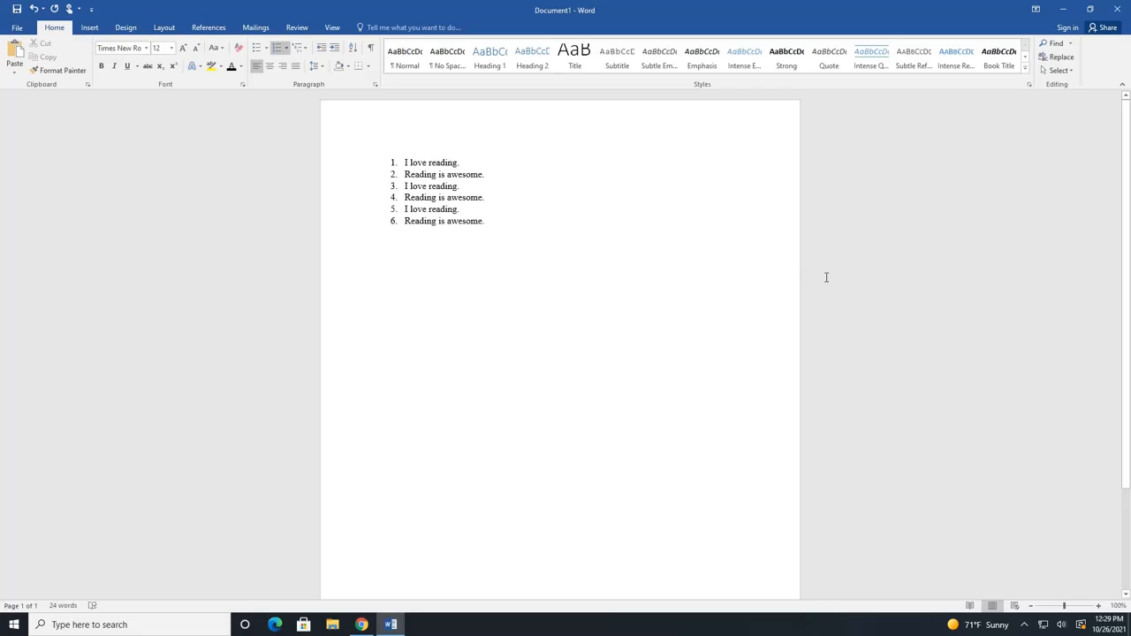
{"action": "key", "text": "BackSpace"}
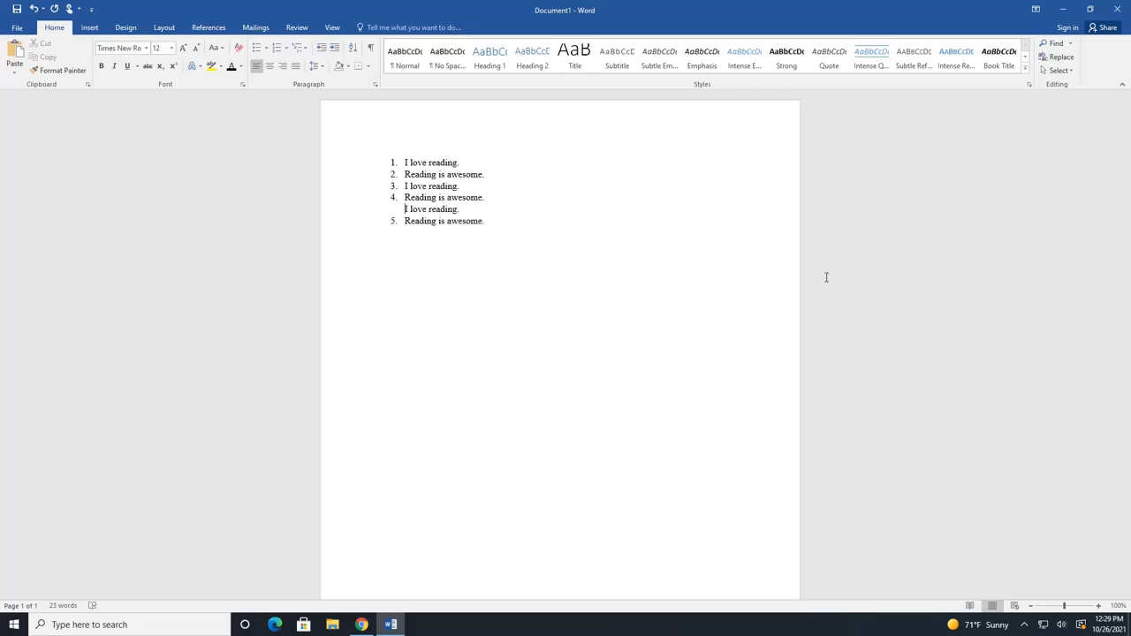
{"action": "key", "text": "BackSpace"}
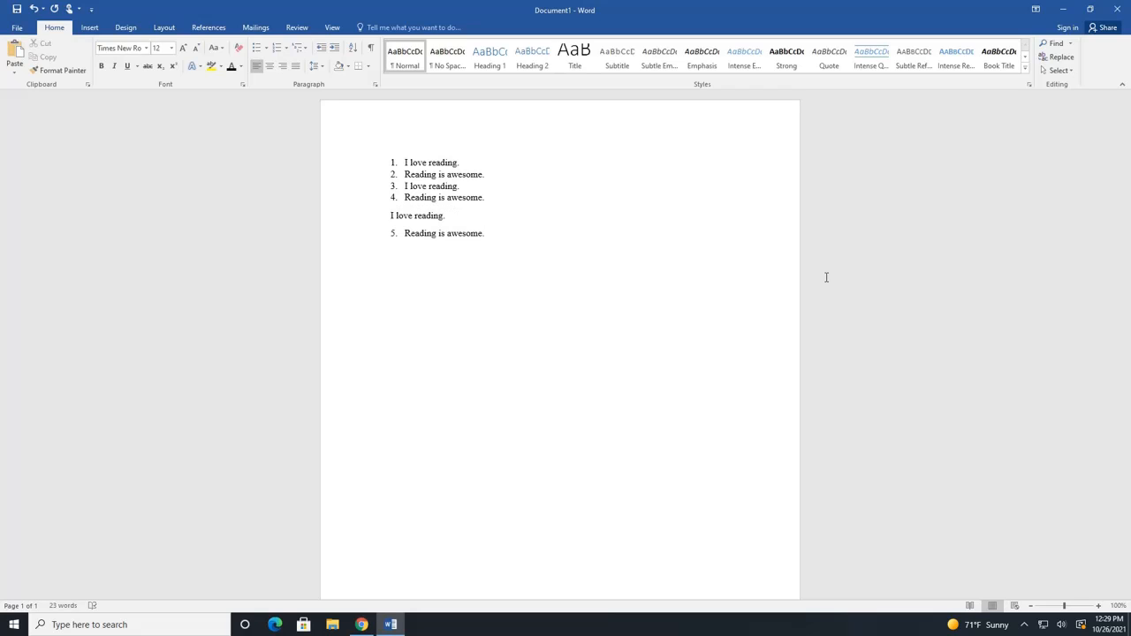
{"action": "key", "text": "BackSpace"}
{"action": "left_click", "coordinate": [403, 233]}
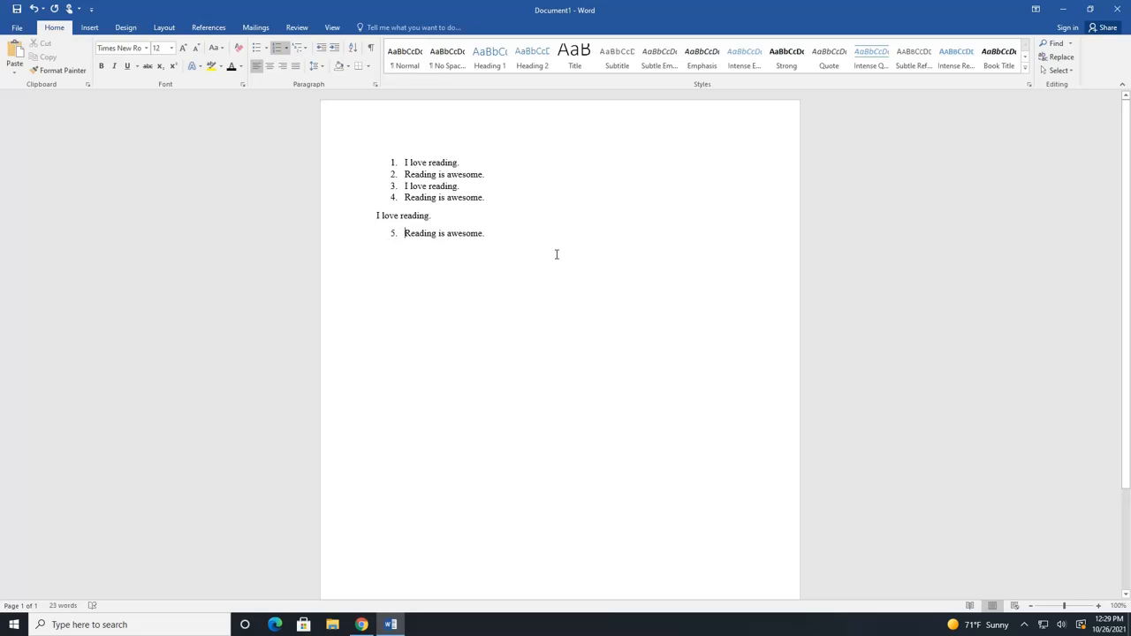
{"action": "key", "text": "BackSpace"}
{"action": "key", "text": "BackSpace"}
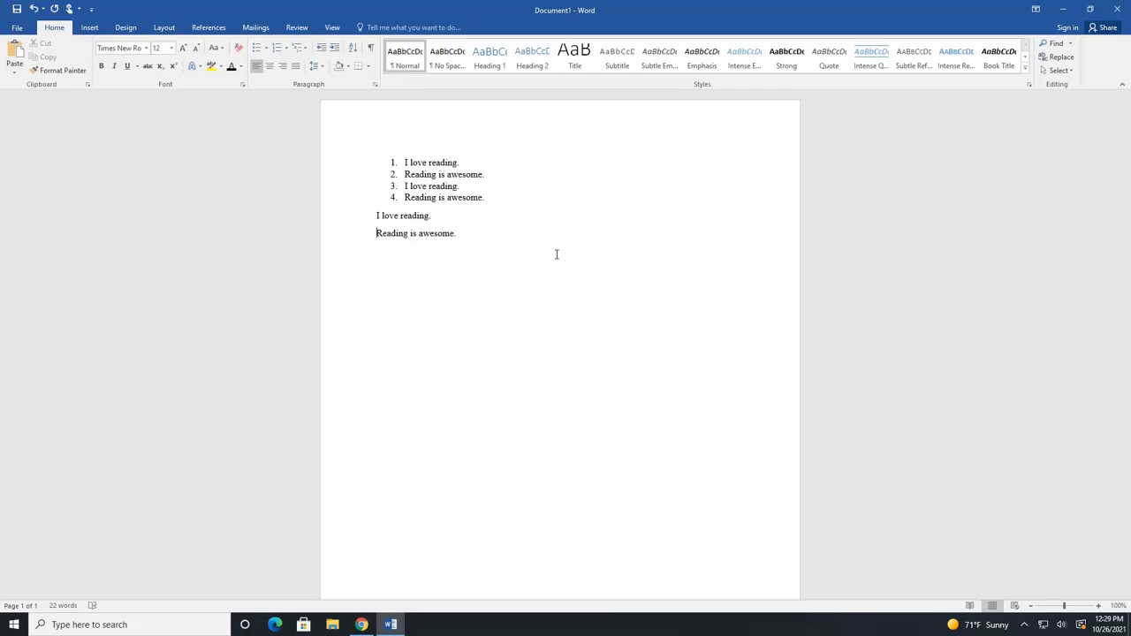
Add a new line below the last sentence containing the misspelled word "Reeding".
{"action": "left_click", "coordinate": [483, 243]}
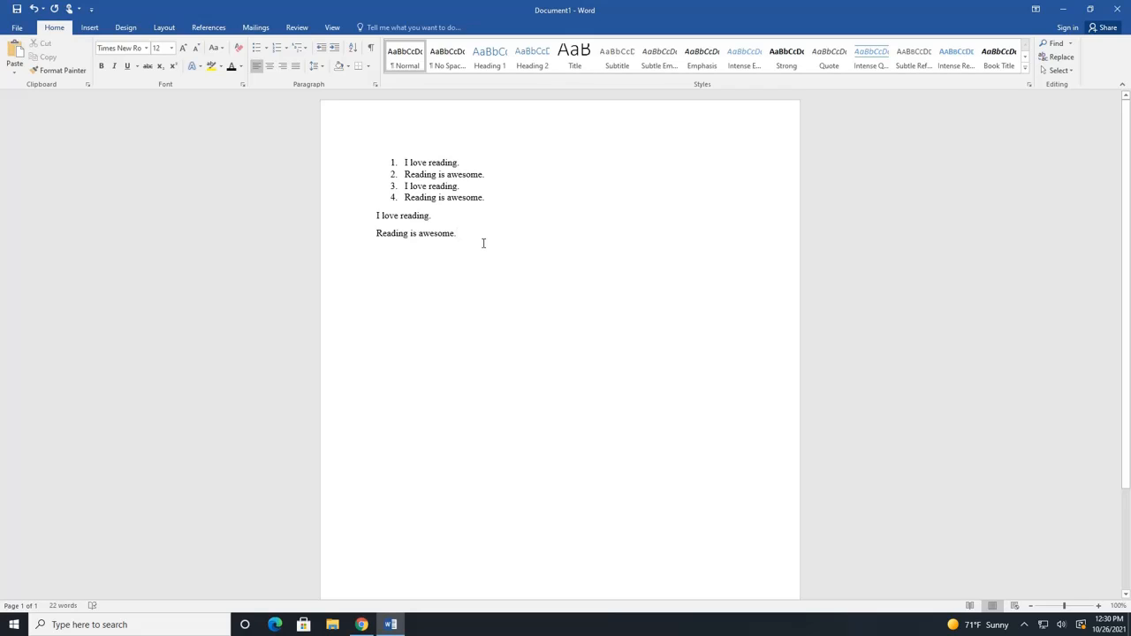
{"action": "key", "text": "Return"}
{"action": "type", "text": "Reeding"}
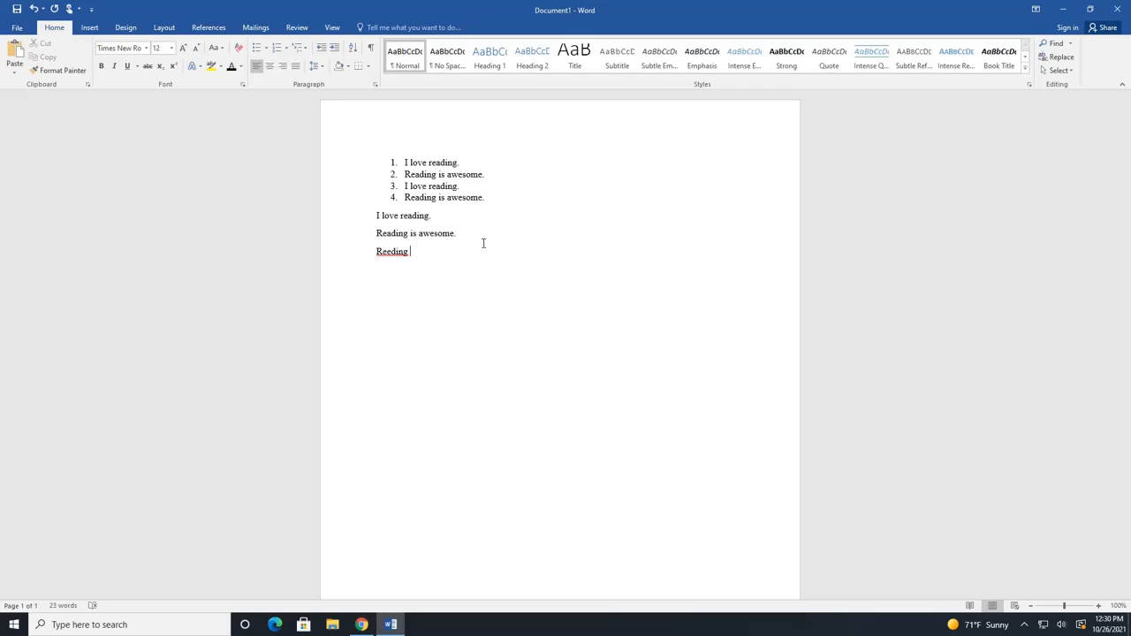
Replace the misspelled word "Reeding" with the suggested spelling "Reading", and undo that correction.
{"action": "right_click", "coordinate": [386, 252]}
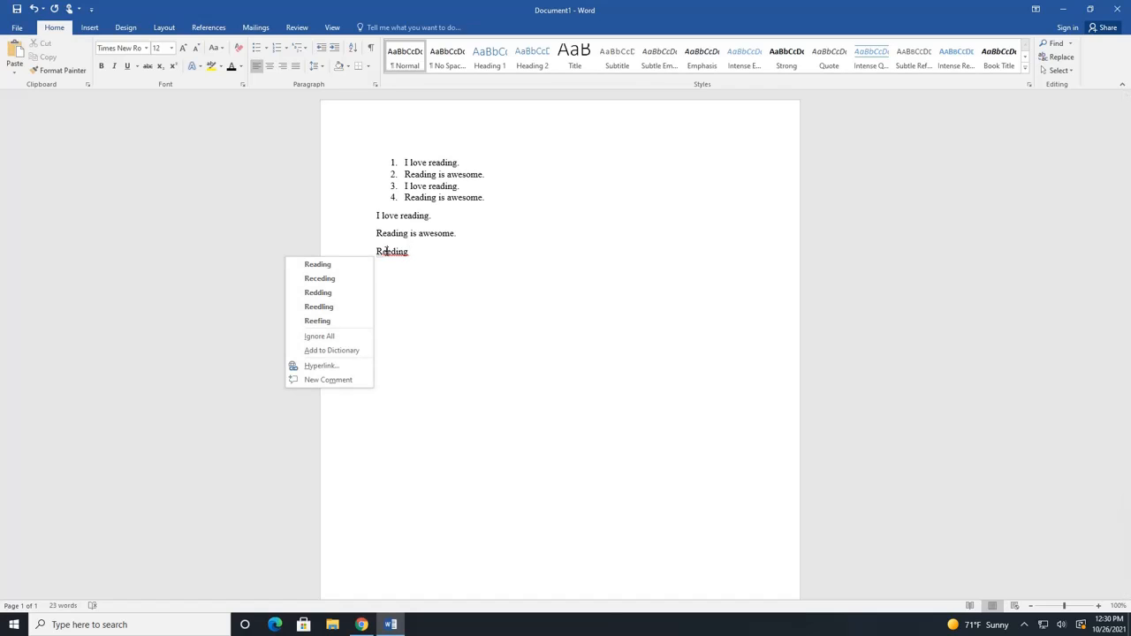
{"action": "left_click", "coordinate": [338, 265]}
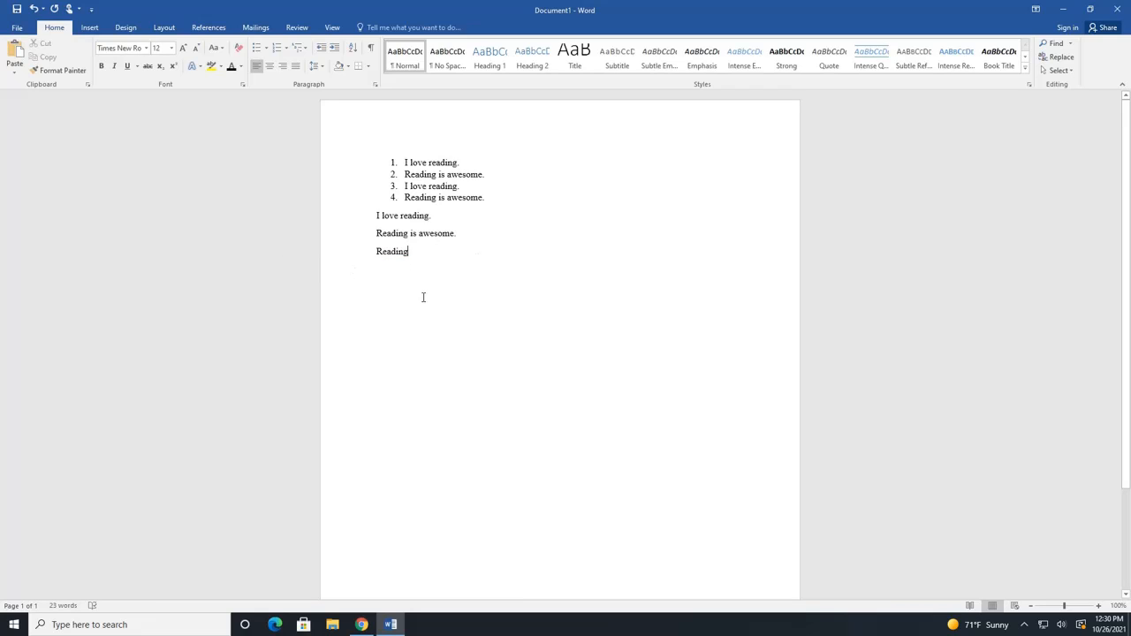
{"action": "left_click", "coordinate": [33, 8]}
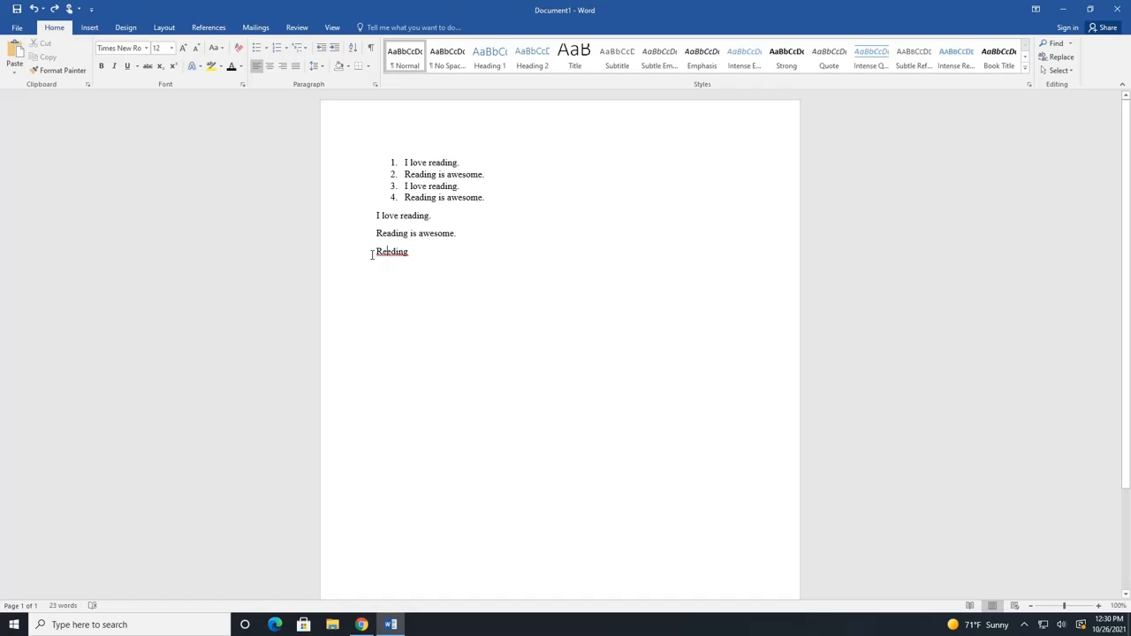
Correct the misspelled last line using the spelling suggestion "Reading".
{"action": "left_click", "coordinate": [391, 254]}
{"action": "right_click", "coordinate": [403, 253]}
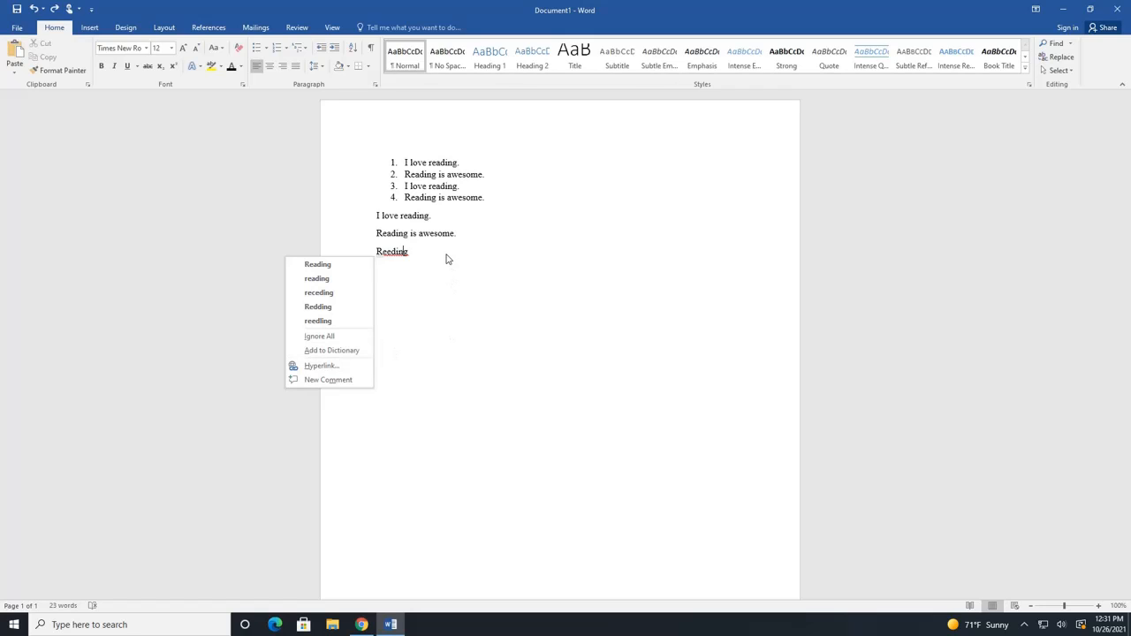
{"action": "left_click", "coordinate": [318, 264]}
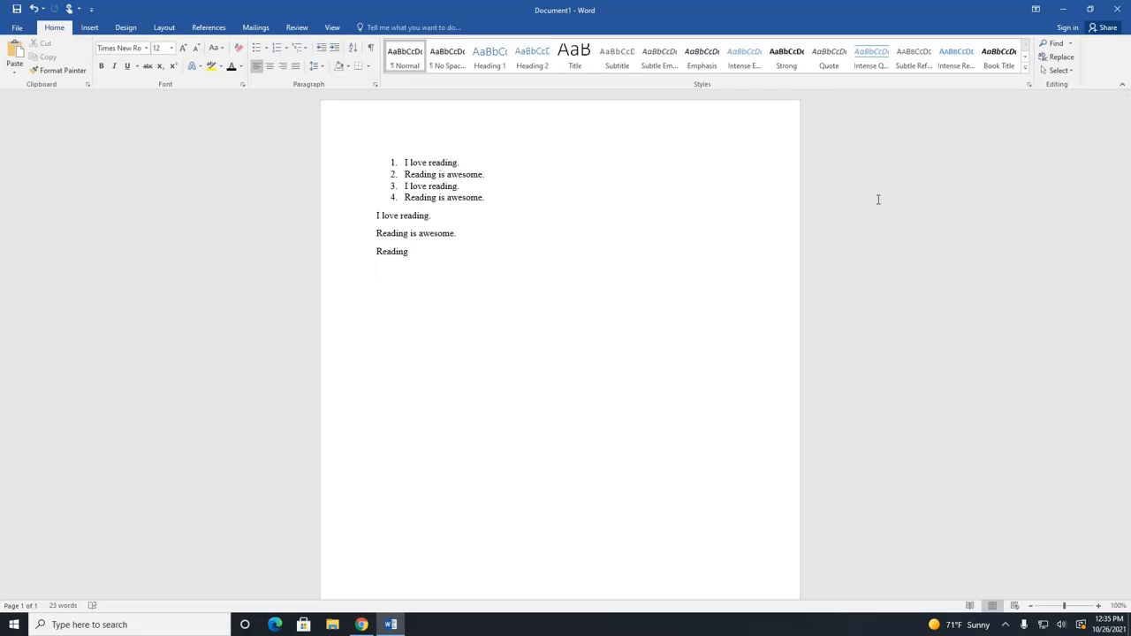
Set custom page margins of 2" on all four sides, and restore the Normal margin preset.
{"action": "left_click", "coordinate": [168, 29]}
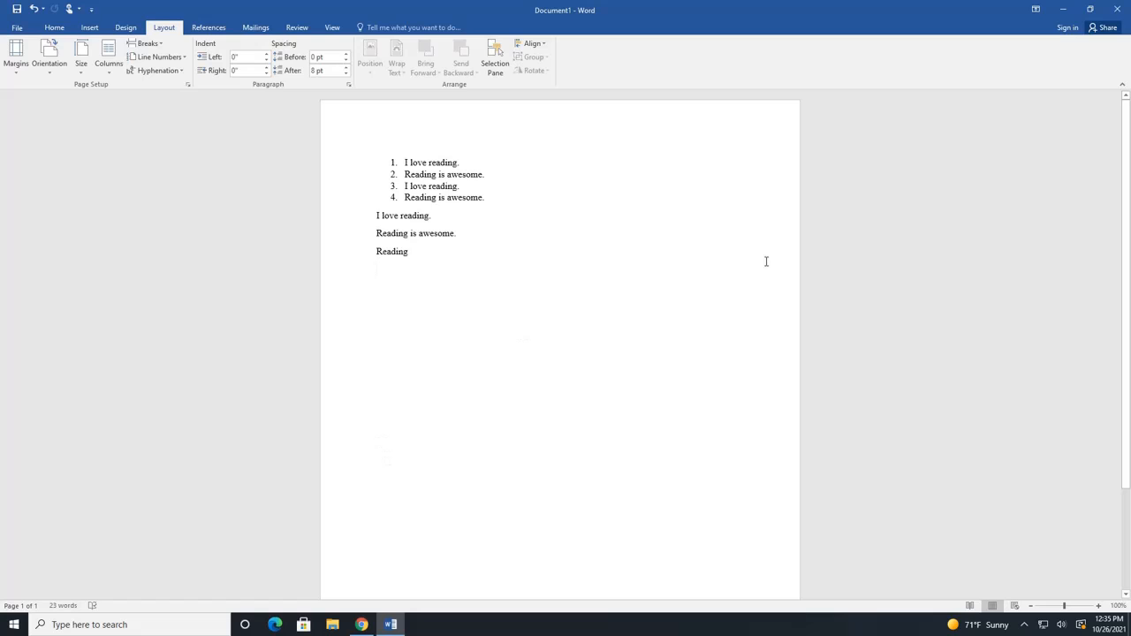
{"action": "left_click", "coordinate": [16, 71]}
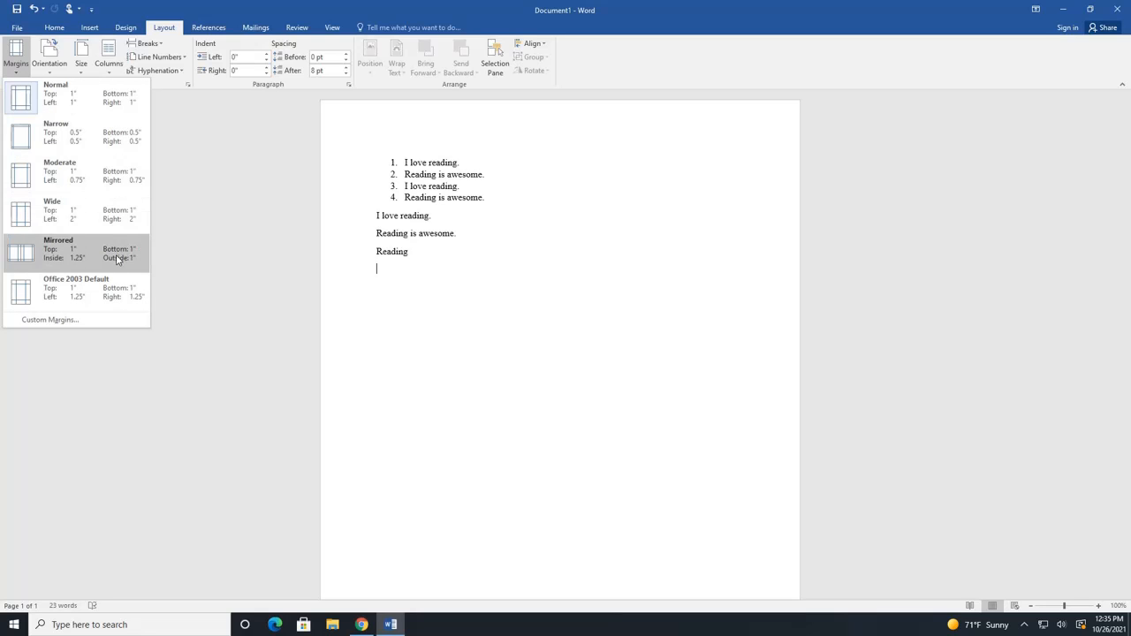
{"action": "left_click", "coordinate": [53, 323]}
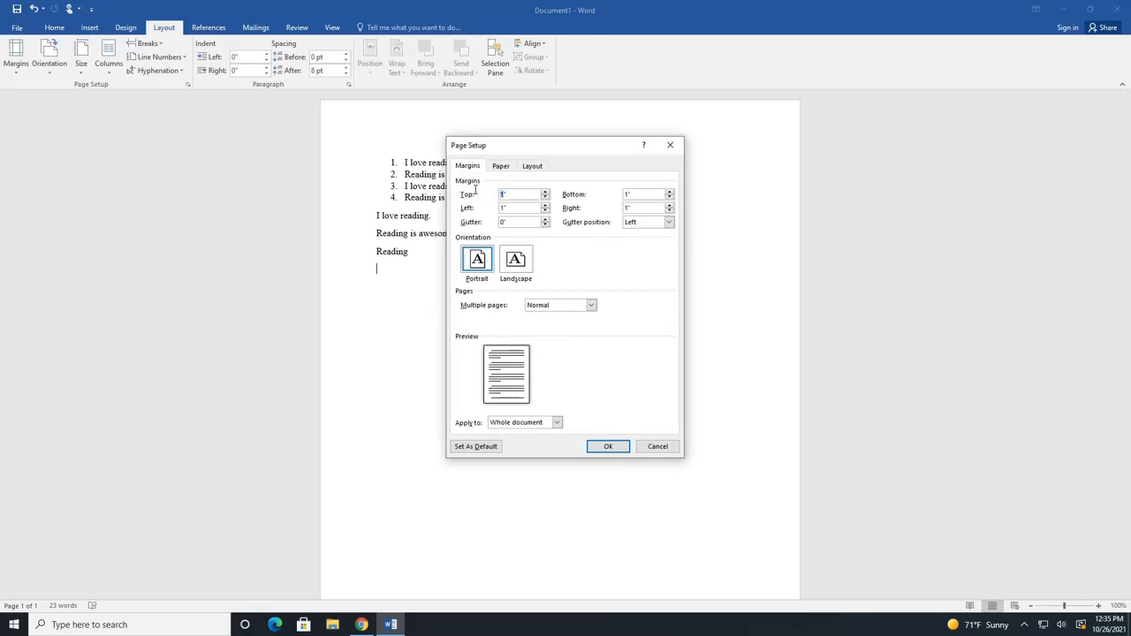
{"action": "type", "text": "2"}
{"action": "key", "text": "Tab"}
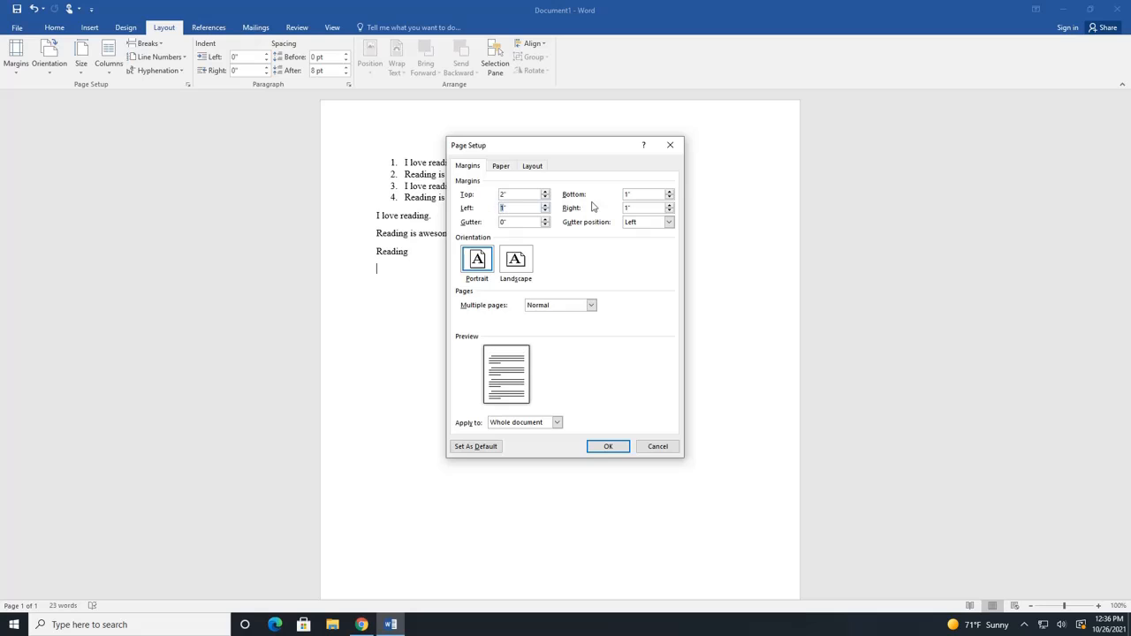
{"action": "type", "text": "2"}
{"action": "double_click", "coordinate": [629, 194]}
{"action": "type", "text": "2"}
{"action": "double_click", "coordinate": [630, 208]}
{"action": "type", "text": "2"}
{"action": "left_click", "coordinate": [608, 447]}
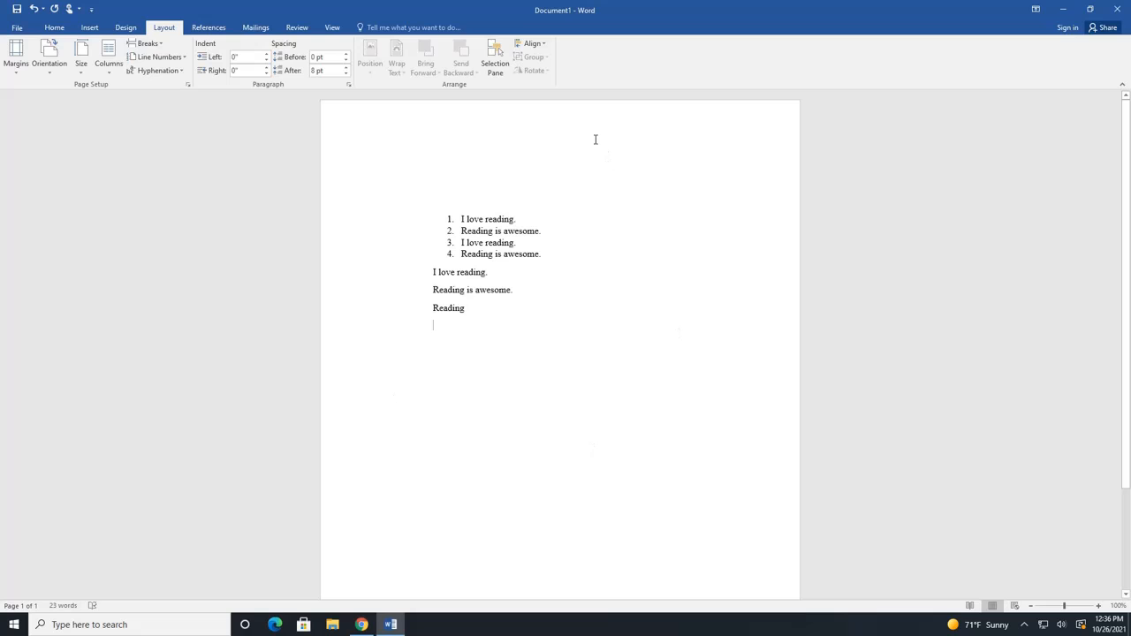
{"action": "left_click", "coordinate": [13, 74]}
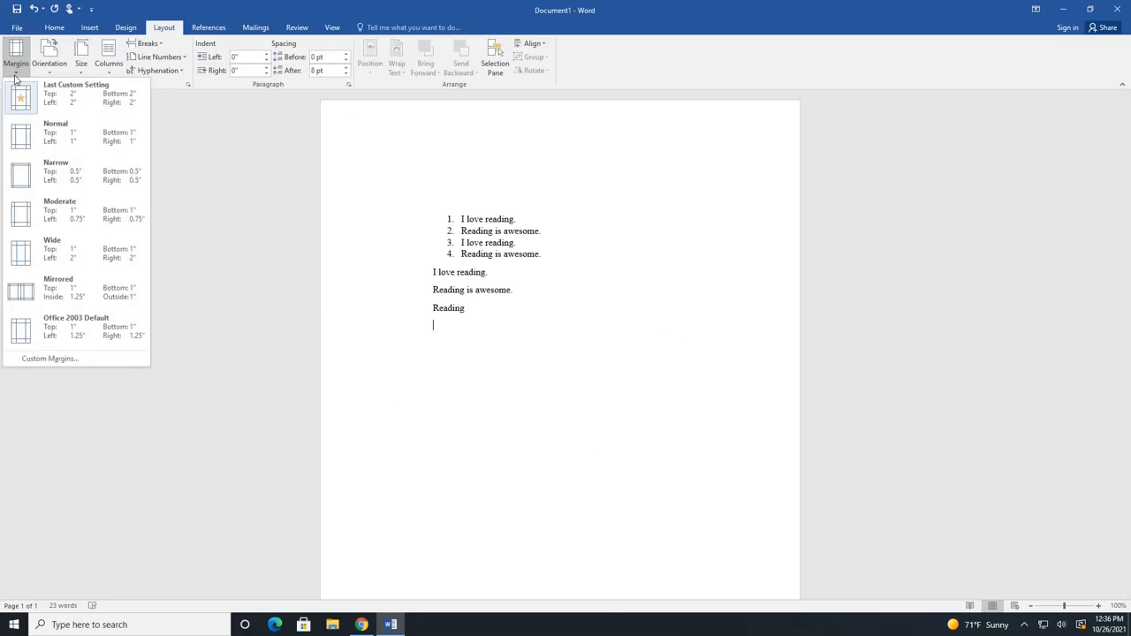
{"action": "left_click", "coordinate": [48, 134]}
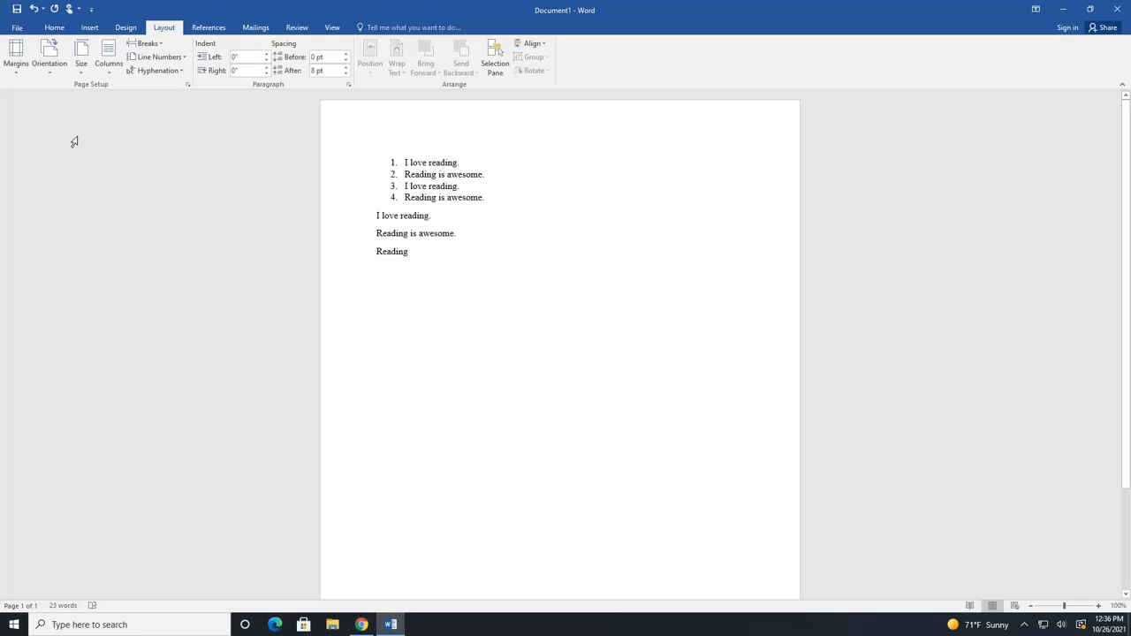
Switch the page orientation to Landscape and return it to Portrait.
{"action": "left_click", "coordinate": [50, 71]}
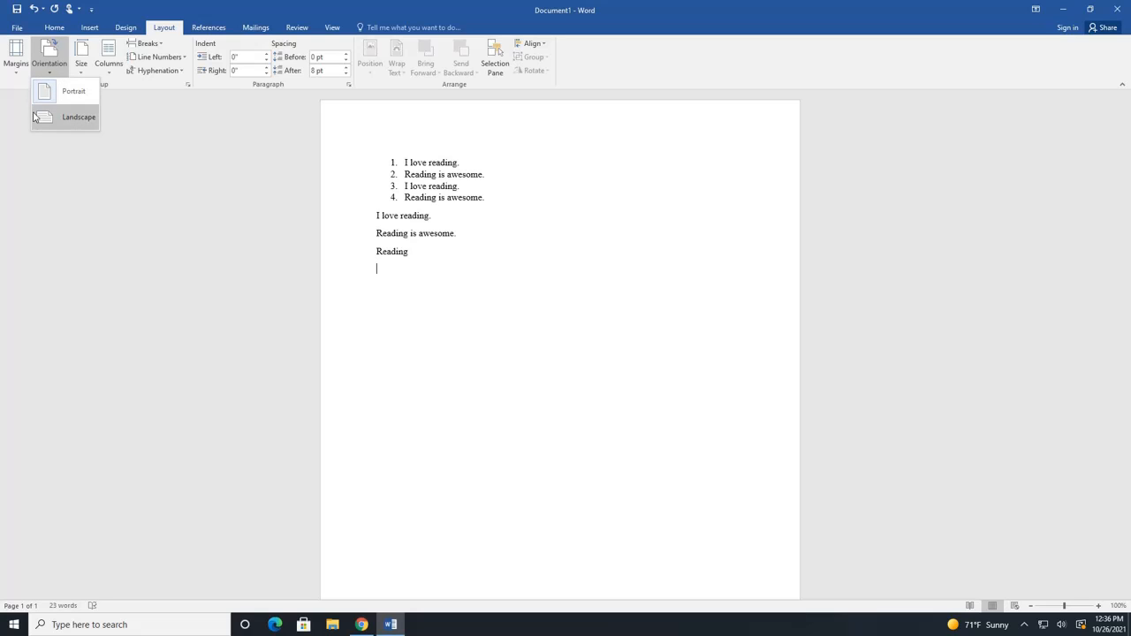
{"action": "left_click", "coordinate": [84, 124]}
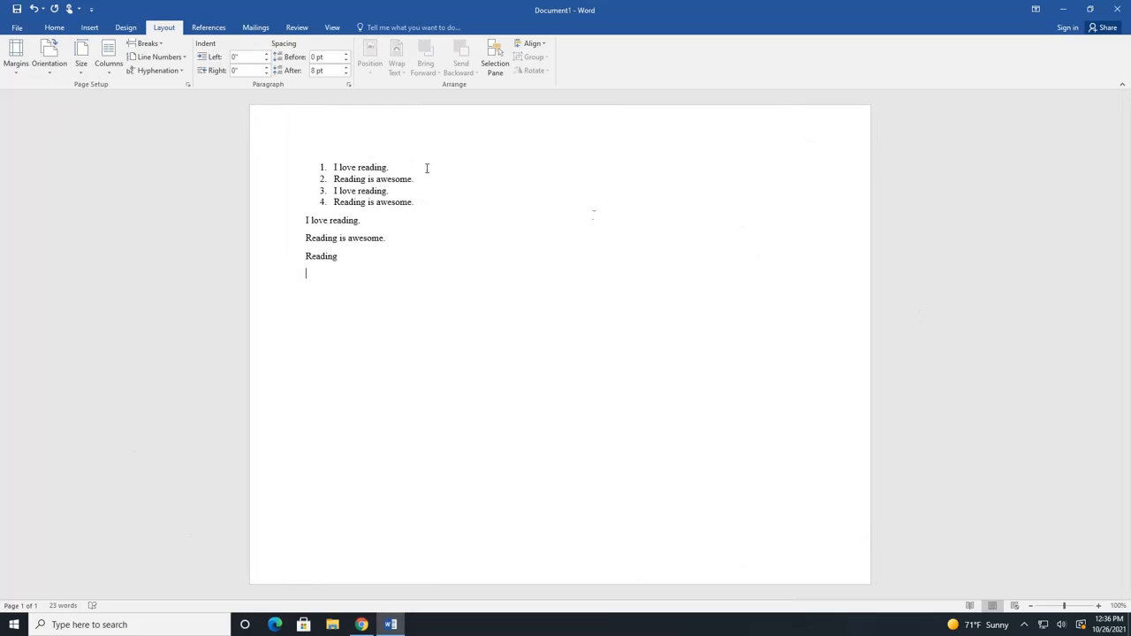
{"action": "left_click", "coordinate": [53, 74]}
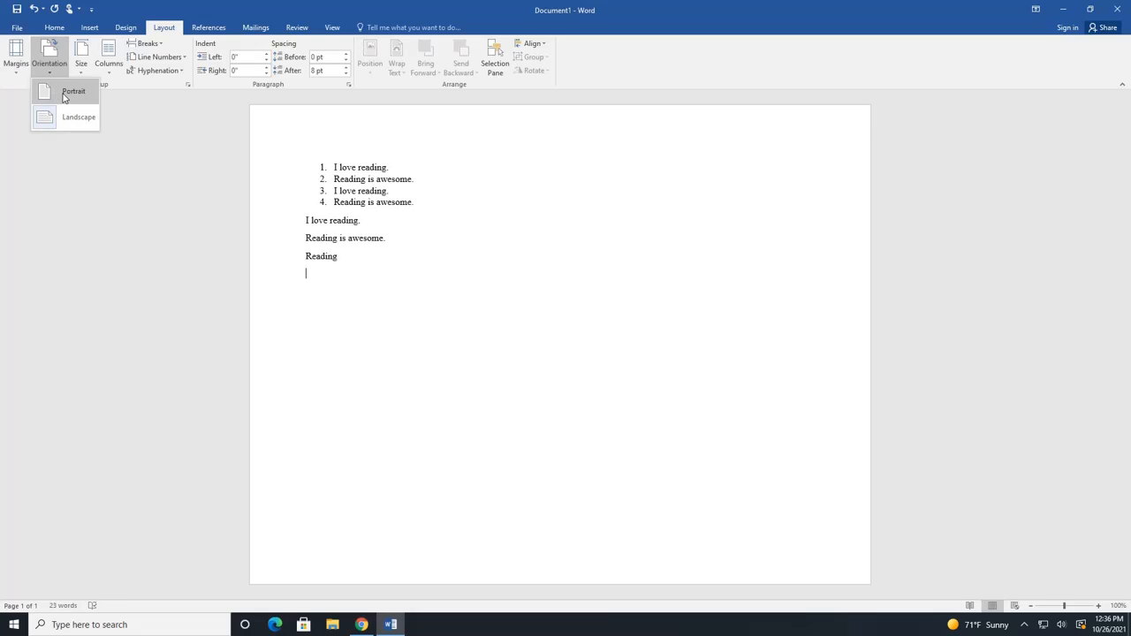
{"action": "left_click", "coordinate": [63, 93]}
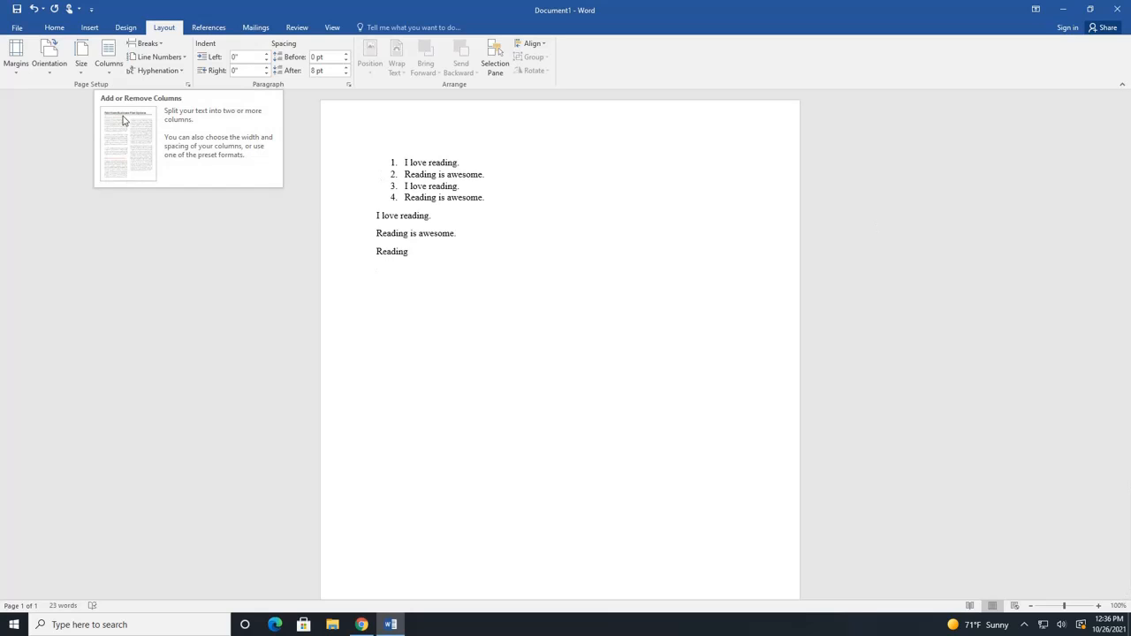
View the detailed column settings without changing them, and format the document in two columns.
{"action": "left_click", "coordinate": [109, 76]}
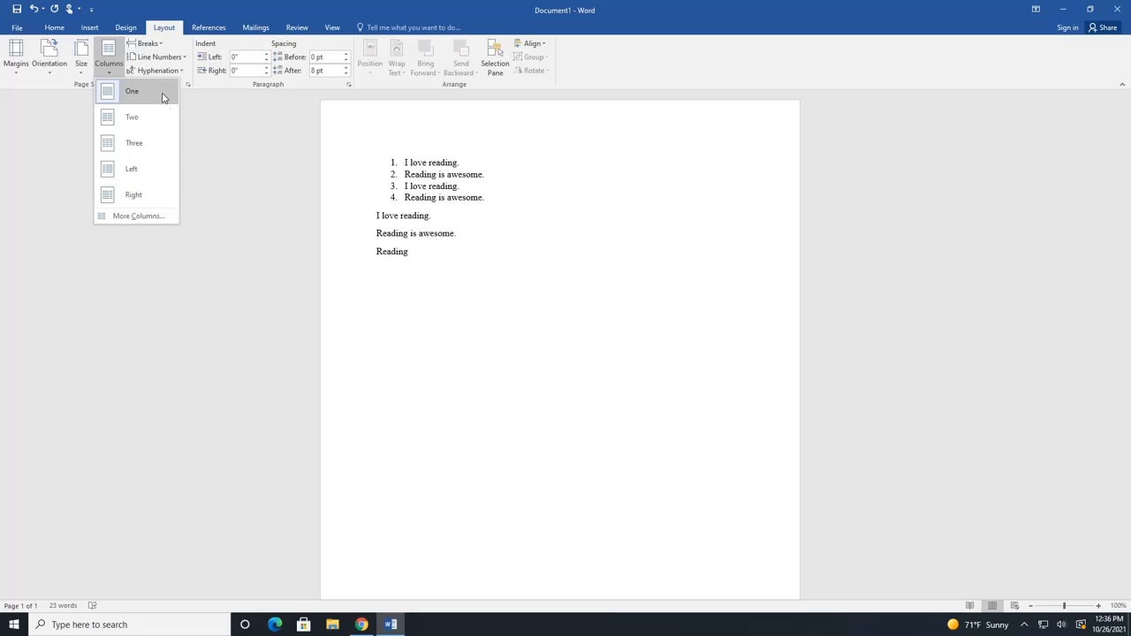
{"action": "left_click", "coordinate": [163, 217]}
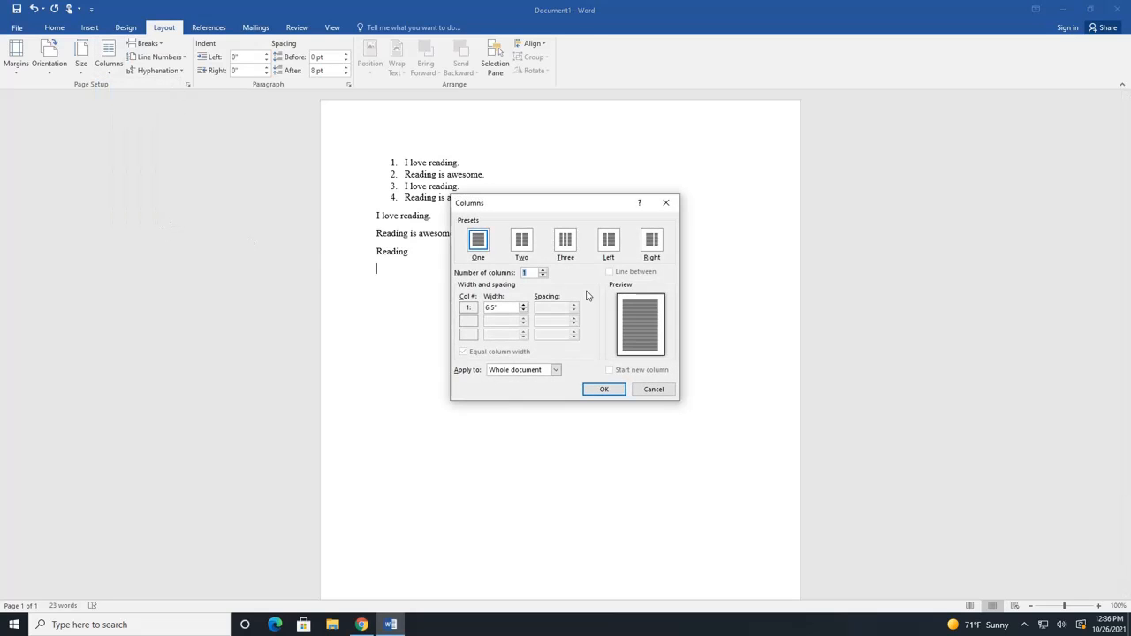
{"action": "left_click", "coordinate": [603, 389]}
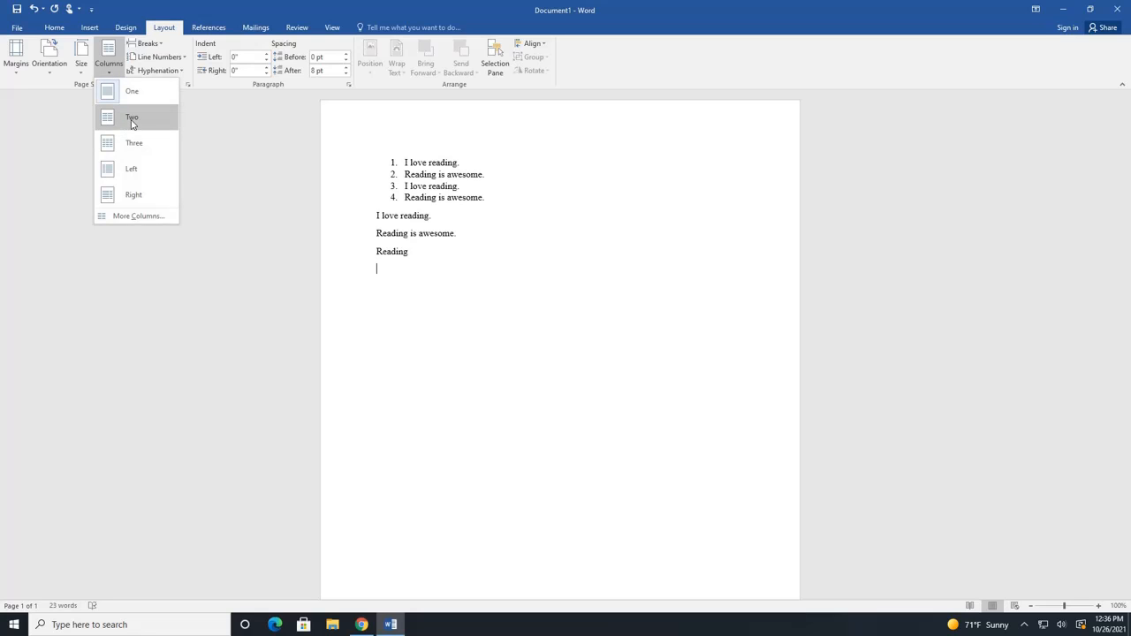
{"action": "left_click", "coordinate": [132, 119]}
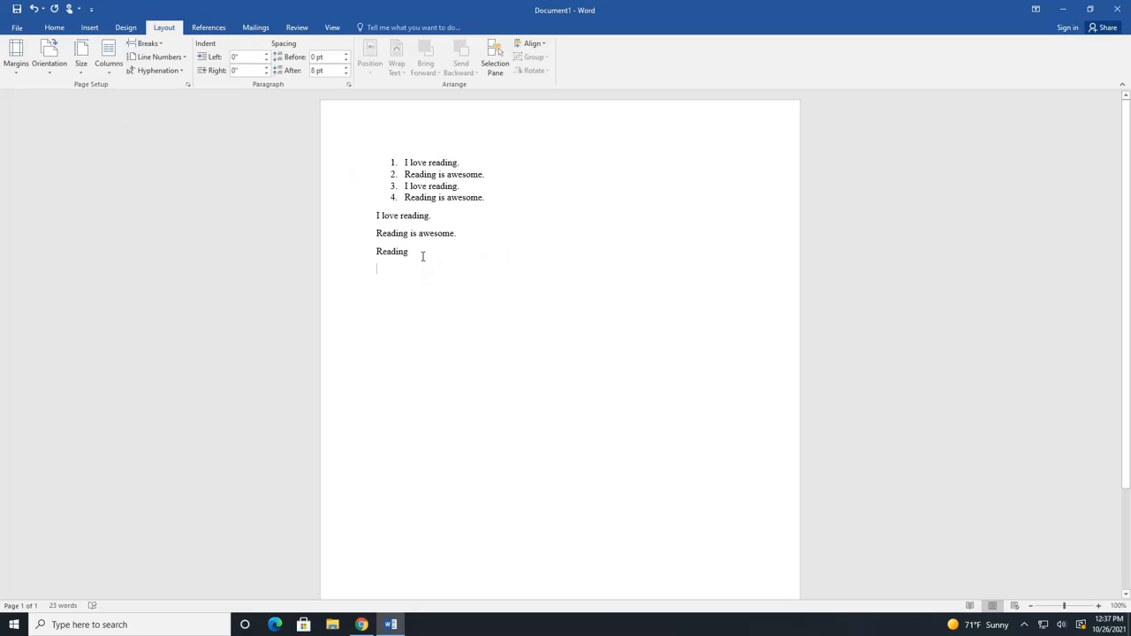
Copy all the text, from the first numbered item through the final "Reading" line, and deselect it.
{"action": "left_click_drag", "start_coordinate": [422, 254], "coordinate": [379, 151]}
{"action": "key", "text": "ctrl+c"}
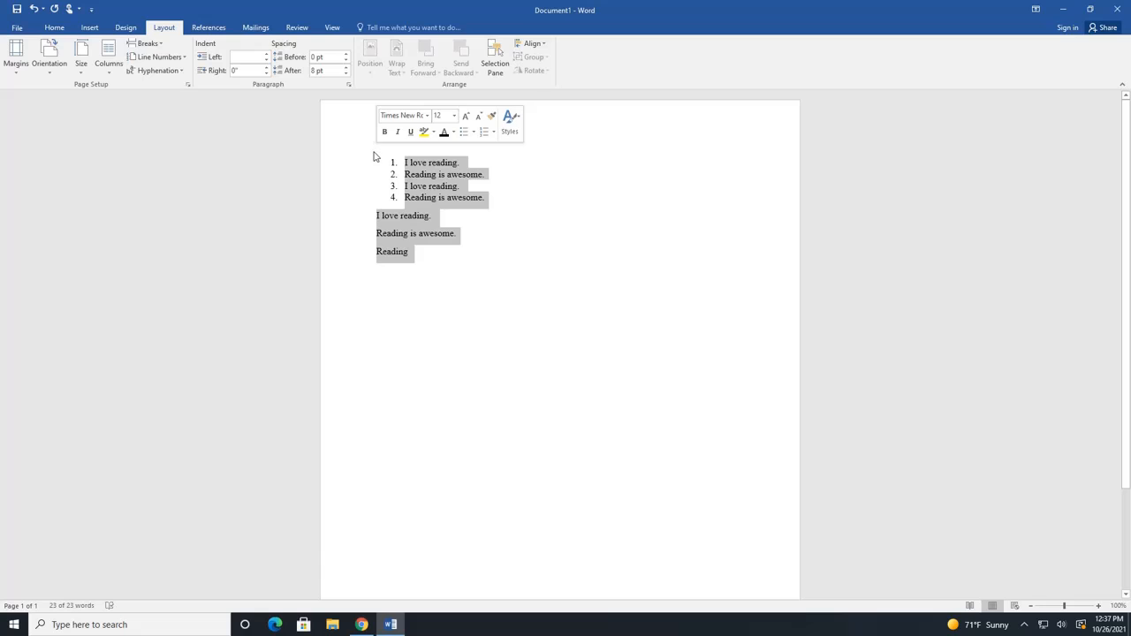
{"action": "left_click", "coordinate": [468, 306]}
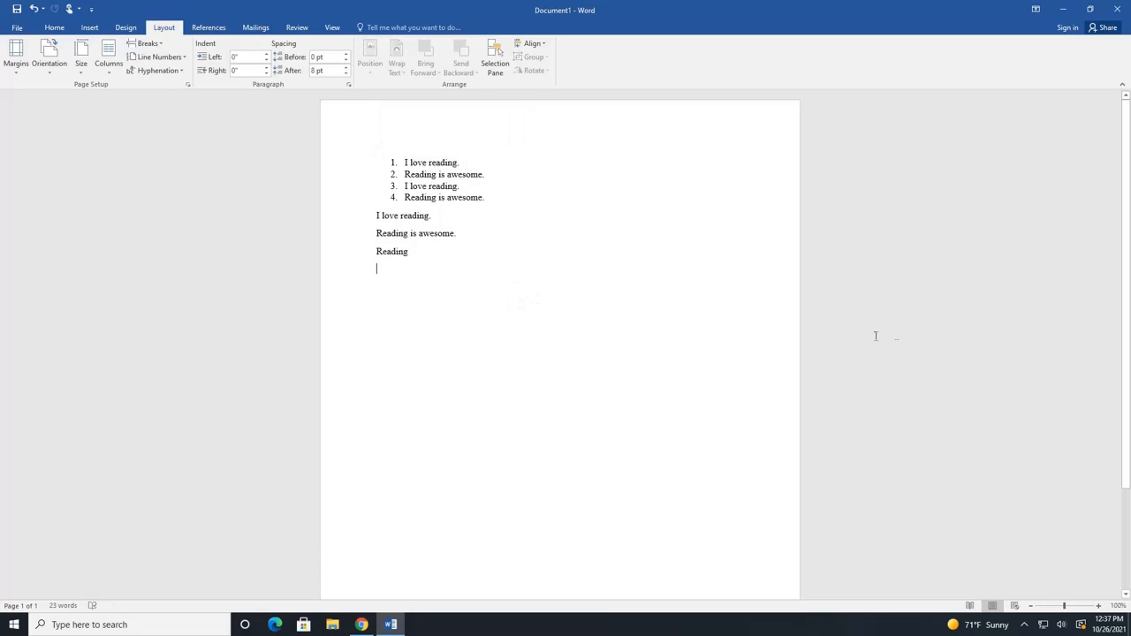
Add blank lines after the last line until the cursor reaches the second column, and paste the copied text there.
{"action": "scroll", "coordinate": [436, 360], "scroll_direction": "down", "scroll_amount": 1}
{"action": "scroll", "coordinate": [436, 360], "scroll_direction": "down", "scroll_amount": 3}
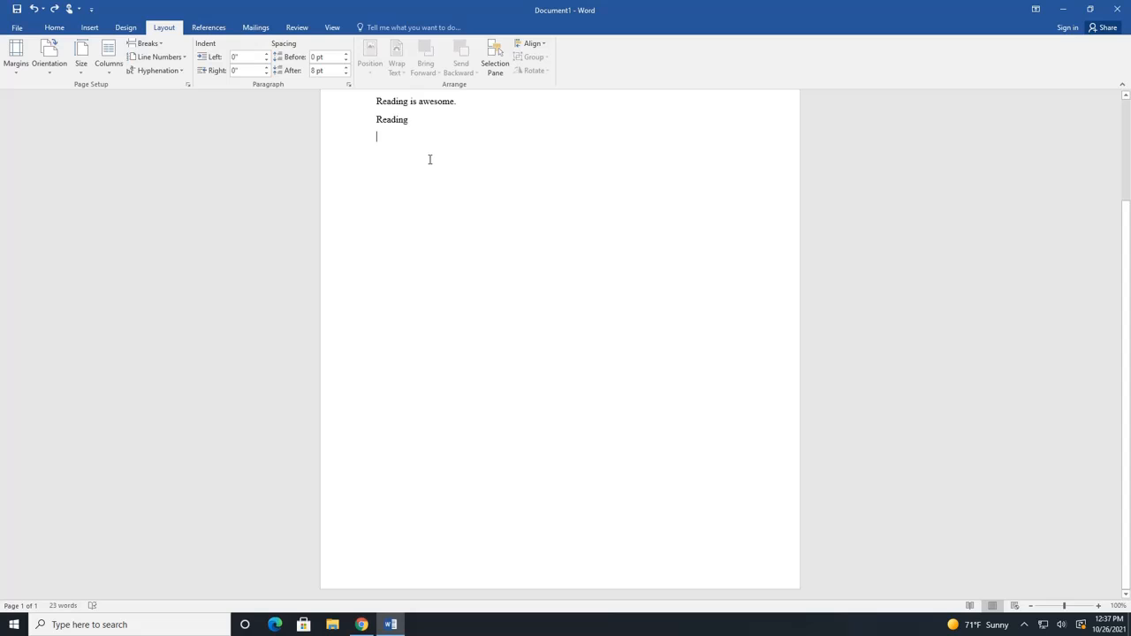
{"action": "key", "text": "Return"}
{"action": "key", "text": "Return"}
{"action": "key", "text": "Return"}
{"action": "key", "text": "Return"}
{"action": "key", "text": "Return"}
{"action": "key", "text": "Return"}
{"action": "key", "text": "Return"}
{"action": "key", "text": "Return"}
{"action": "key", "text": "Return"}
{"action": "key", "text": "Return"}
{"action": "key", "text": "Return"}
{"action": "key", "text": "Return"}
{"action": "key", "text": "Return"}
{"action": "key", "text": "Return"}
{"action": "key", "text": "Return"}
{"action": "key", "text": "Return"}
{"action": "key", "text": "Return"}
{"action": "key", "text": "Return"}
{"action": "key", "text": "Return"}
{"action": "key", "text": "Return"}
{"action": "key", "text": "Return"}
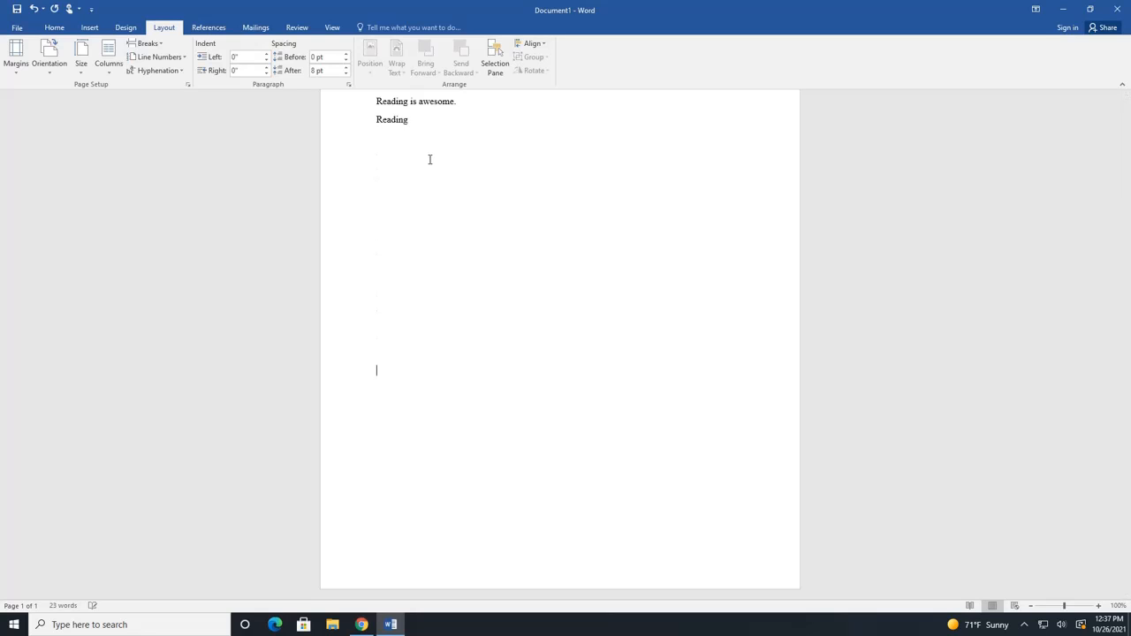
{"action": "scroll", "coordinate": [429, 159], "scroll_direction": "up", "scroll_amount": 2}
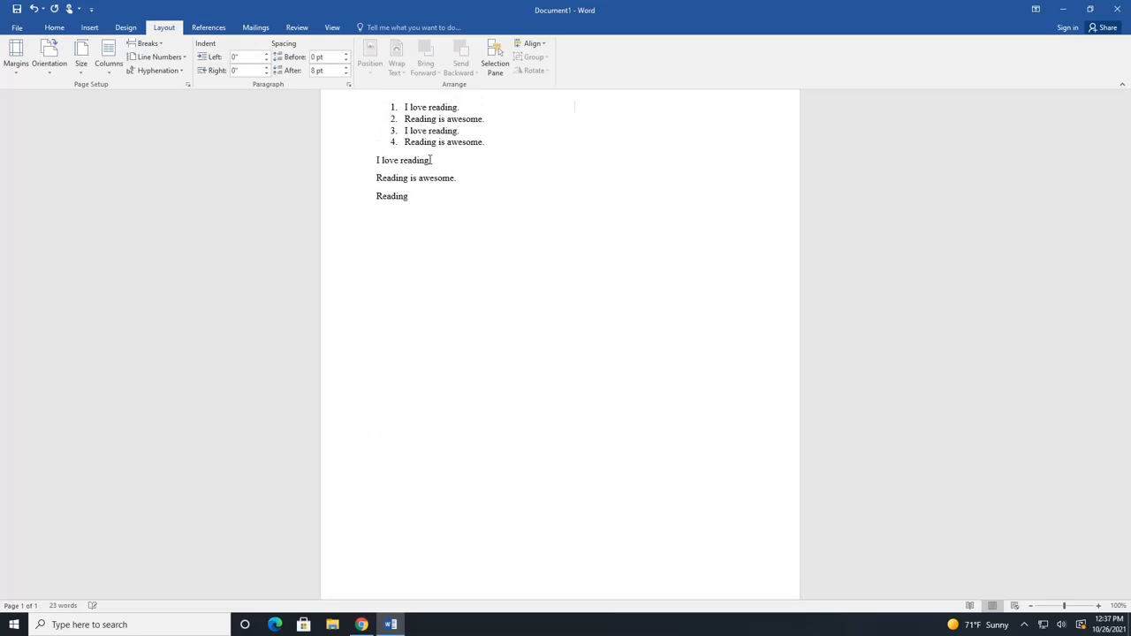
{"action": "scroll", "coordinate": [547, 144], "scroll_direction": "up", "scroll_amount": 1}
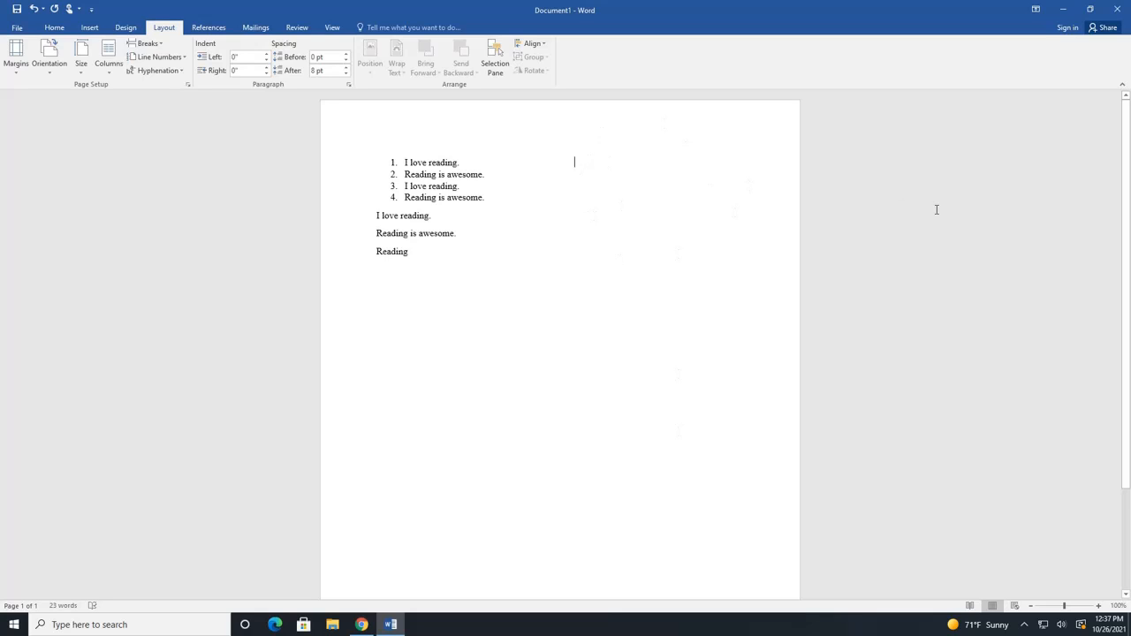
{"action": "key", "text": "ctrl+v"}
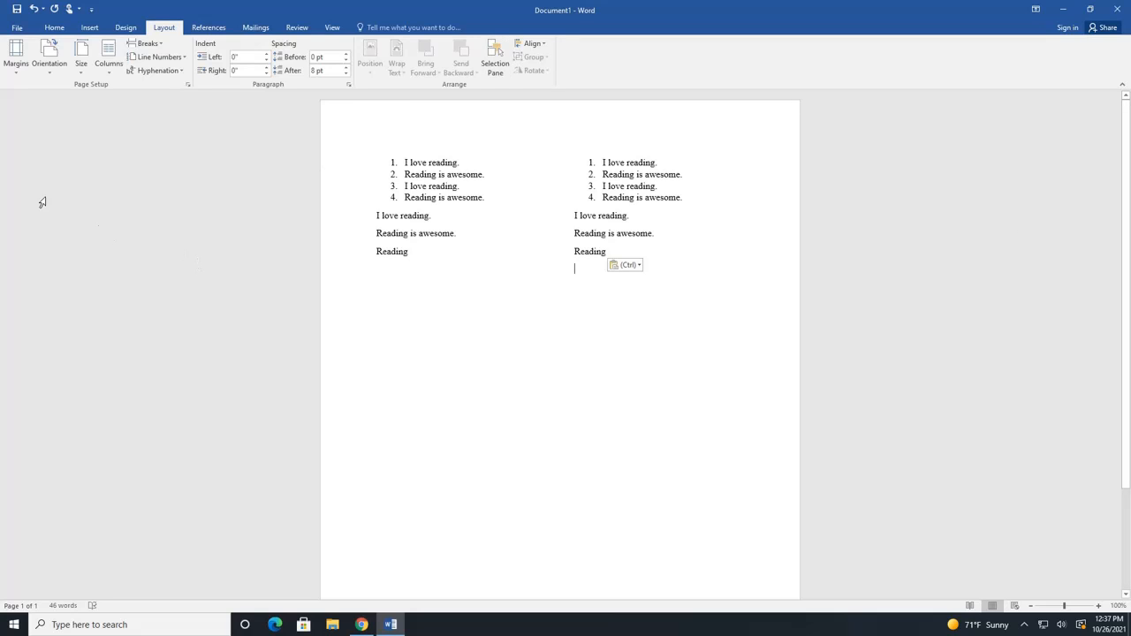
Save the document to the Desktop as a Word Document named "I love reading".
{"action": "left_click", "coordinate": [18, 29]}
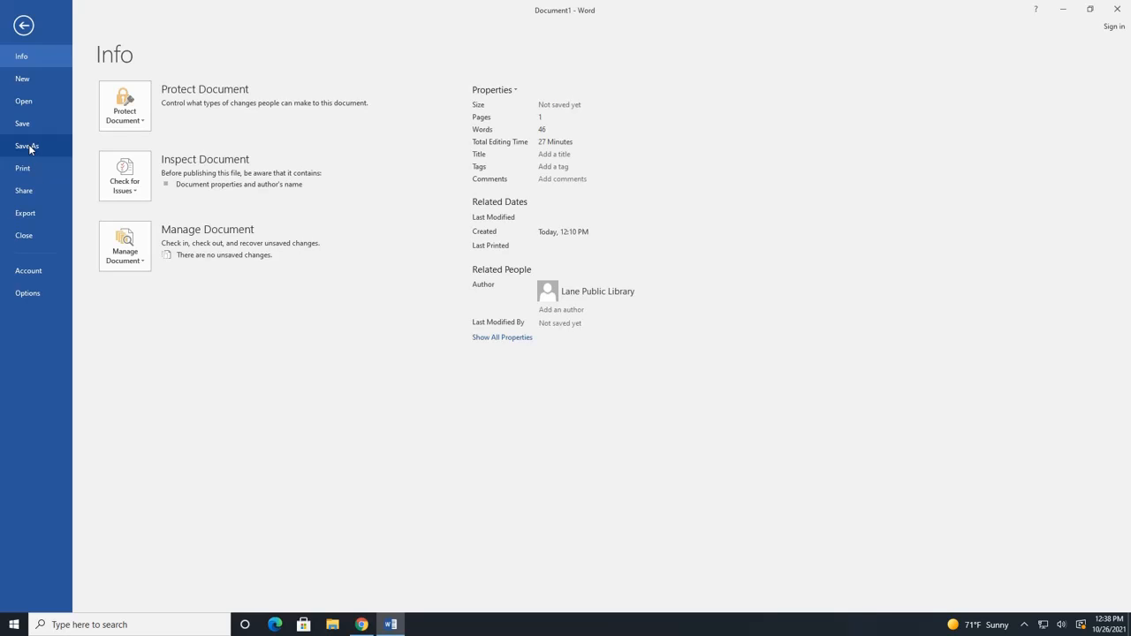
{"action": "left_click", "coordinate": [26, 147]}
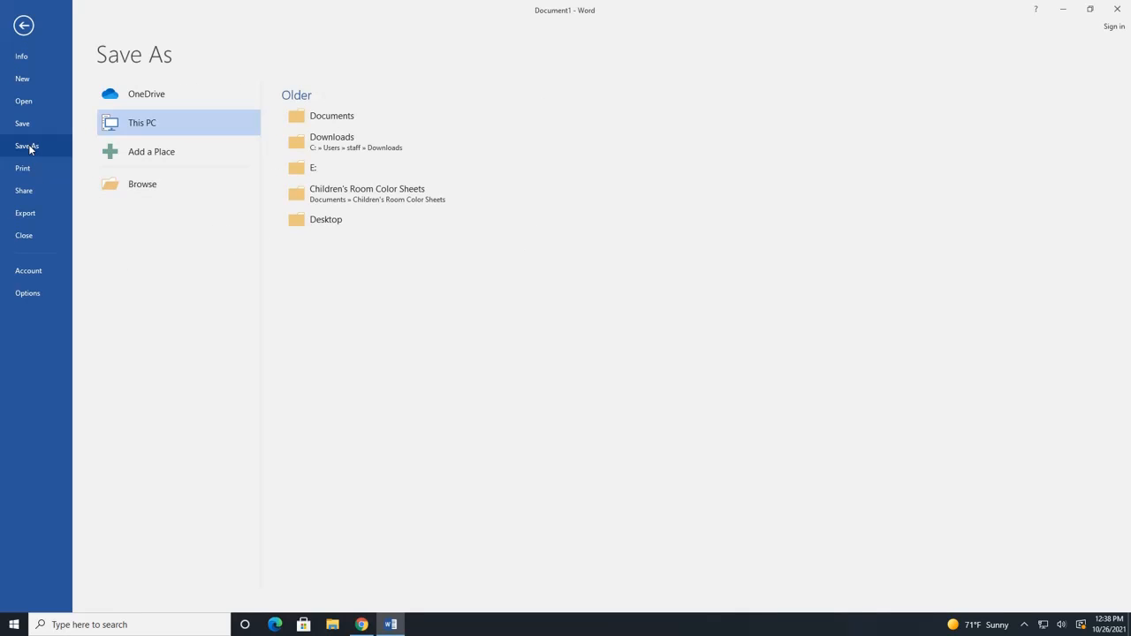
{"action": "left_click", "coordinate": [154, 190]}
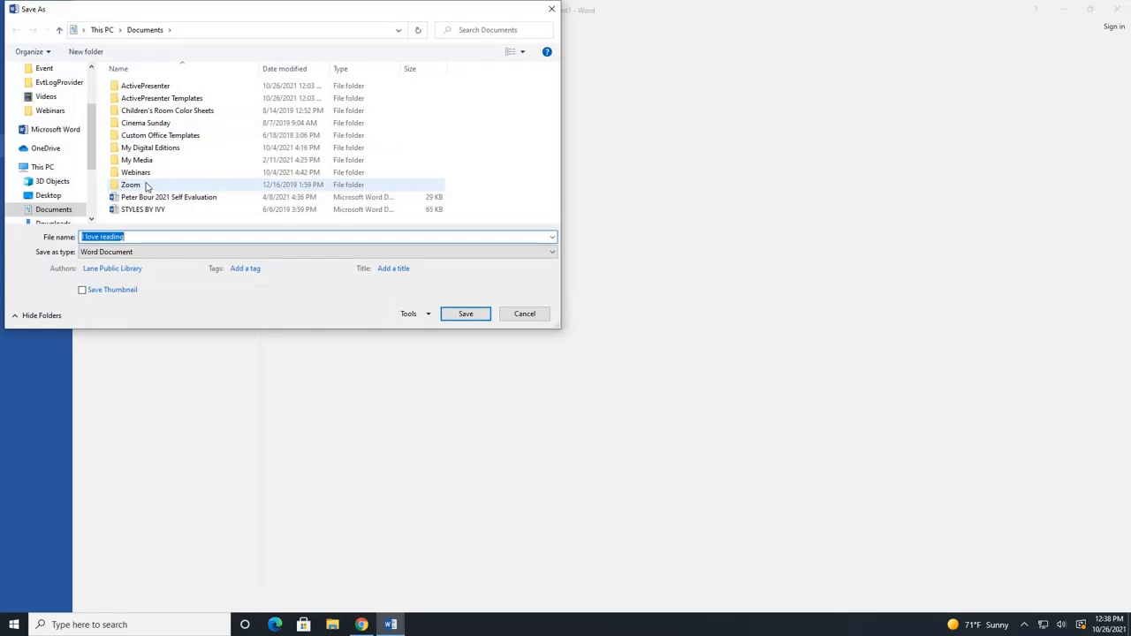
{"action": "left_click", "coordinate": [48, 92]}
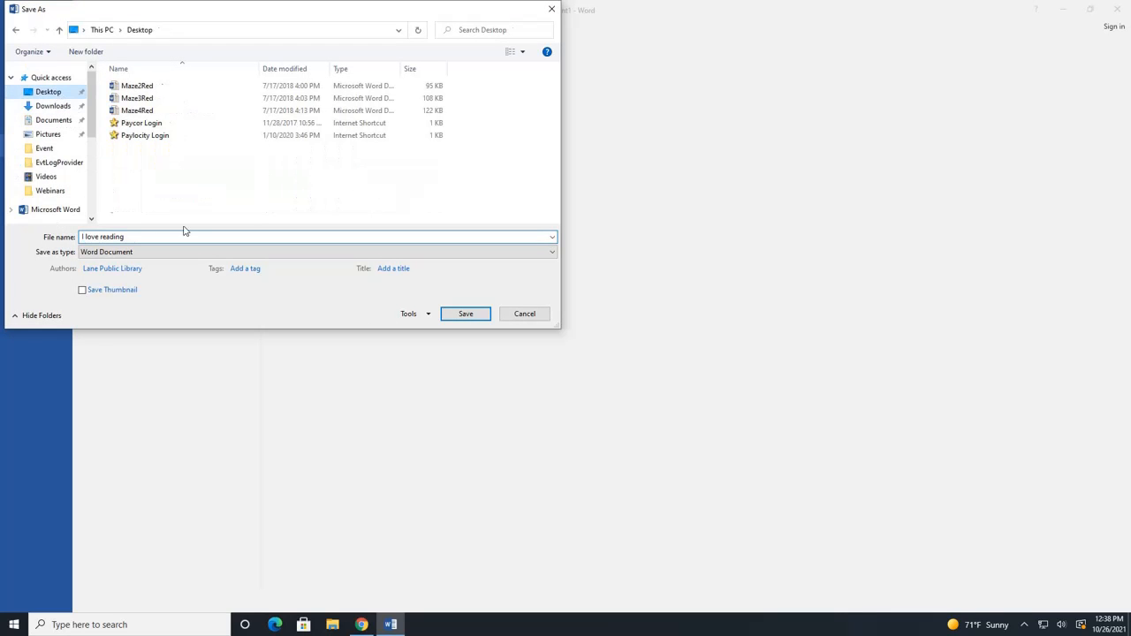
{"action": "left_click", "coordinate": [162, 237]}
{"action": "left_click", "coordinate": [144, 238]}
{"action": "left_click", "coordinate": [468, 314]}
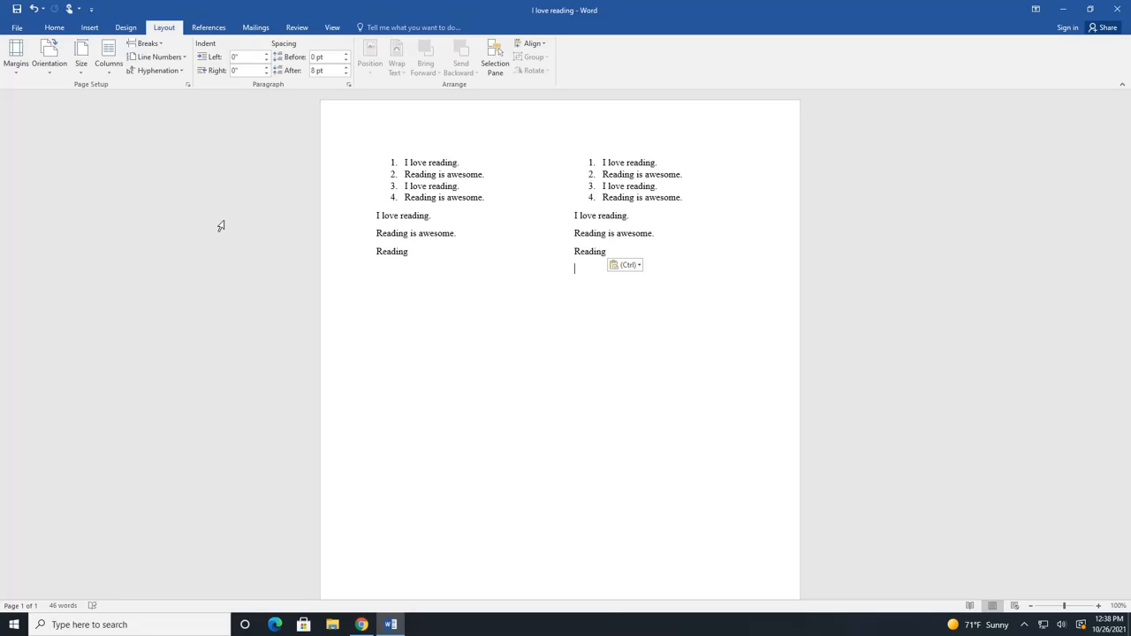
Save a copy of the document to the Desktop as a PDF named "I love reading", opening it after publishing.
{"action": "left_click", "coordinate": [16, 27]}
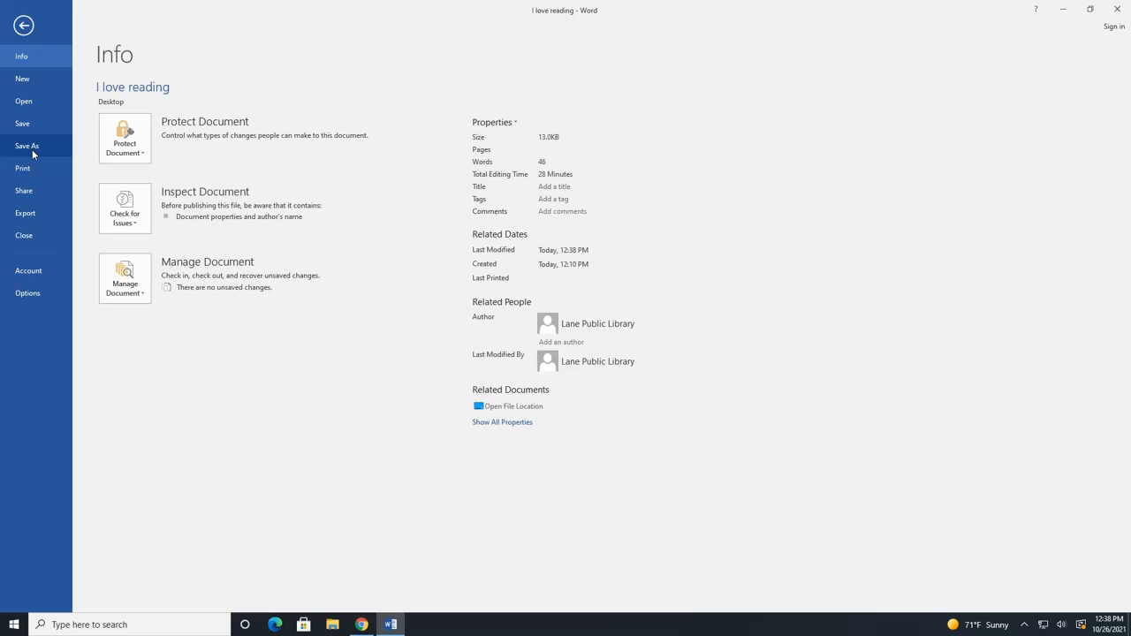
{"action": "left_click", "coordinate": [32, 148]}
{"action": "left_click", "coordinate": [157, 185]}
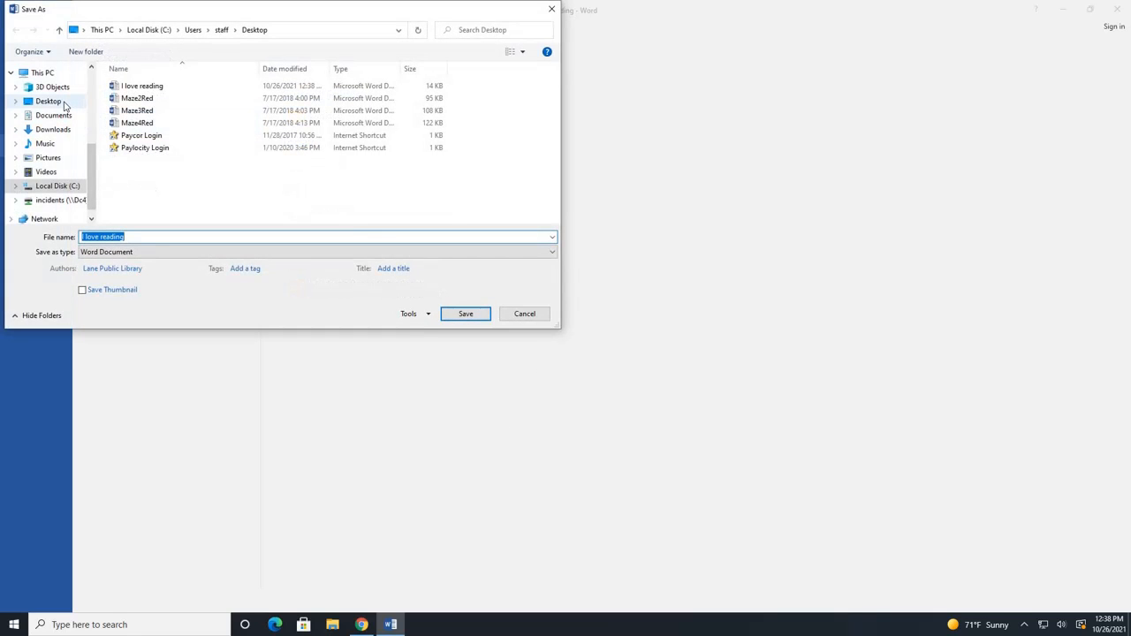
{"action": "left_click", "coordinate": [65, 105]}
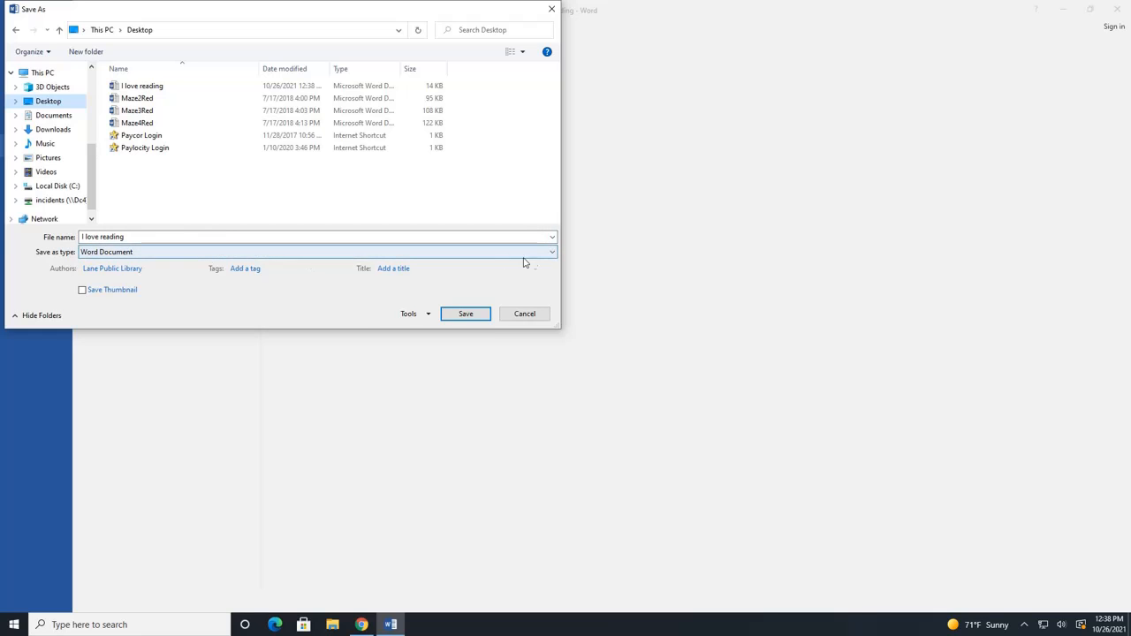
{"action": "left_click", "coordinate": [552, 254]}
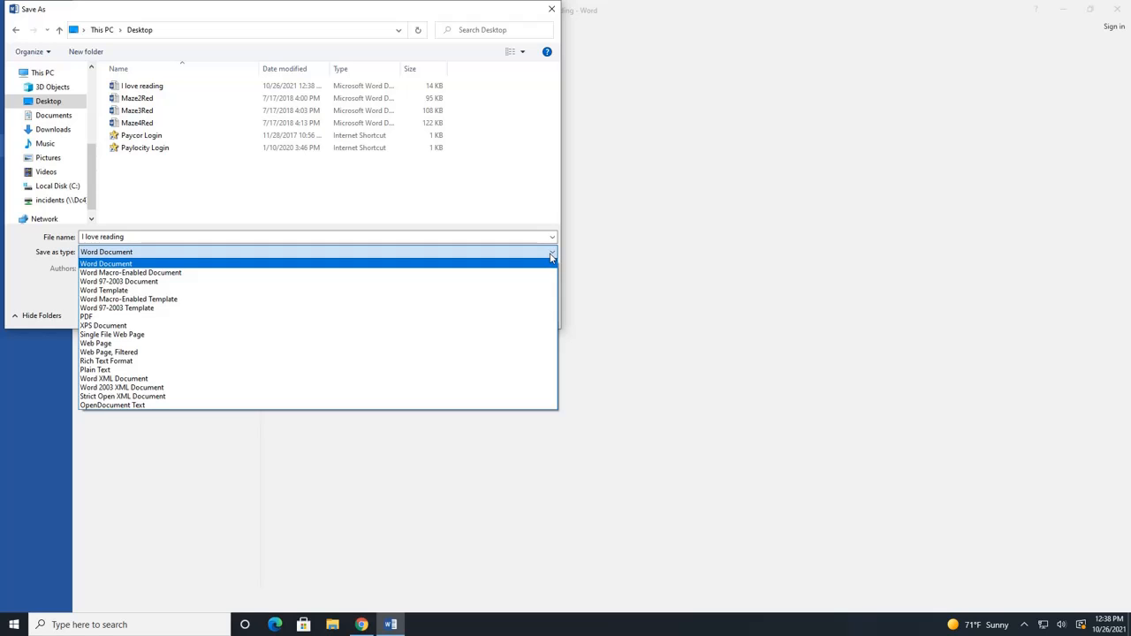
{"action": "left_click", "coordinate": [85, 318]}
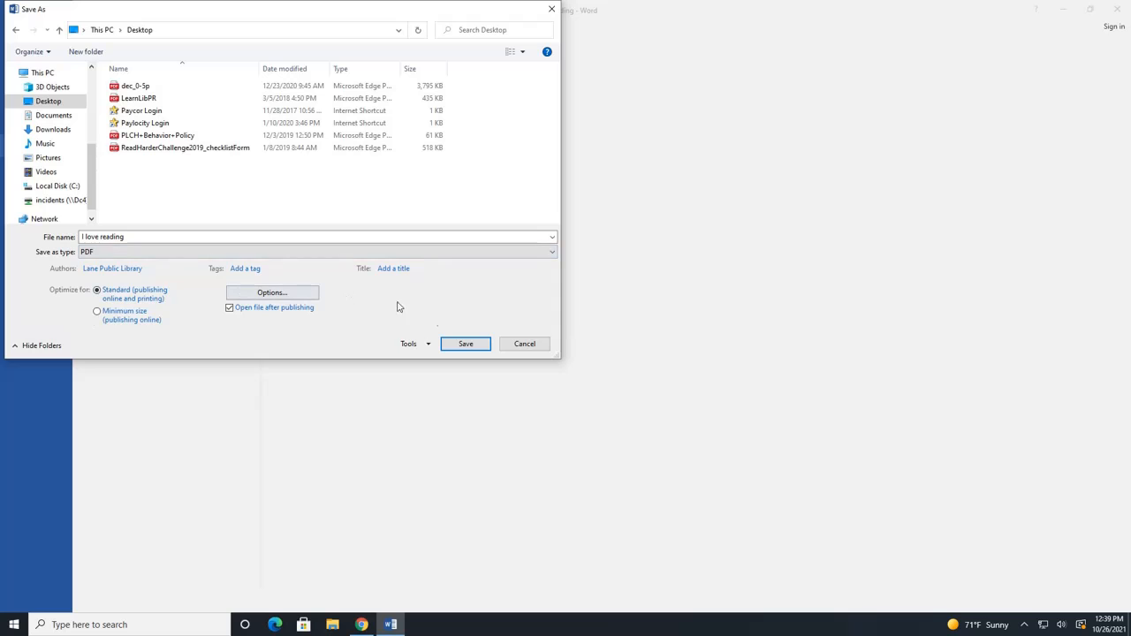
{"action": "left_click", "coordinate": [464, 345]}
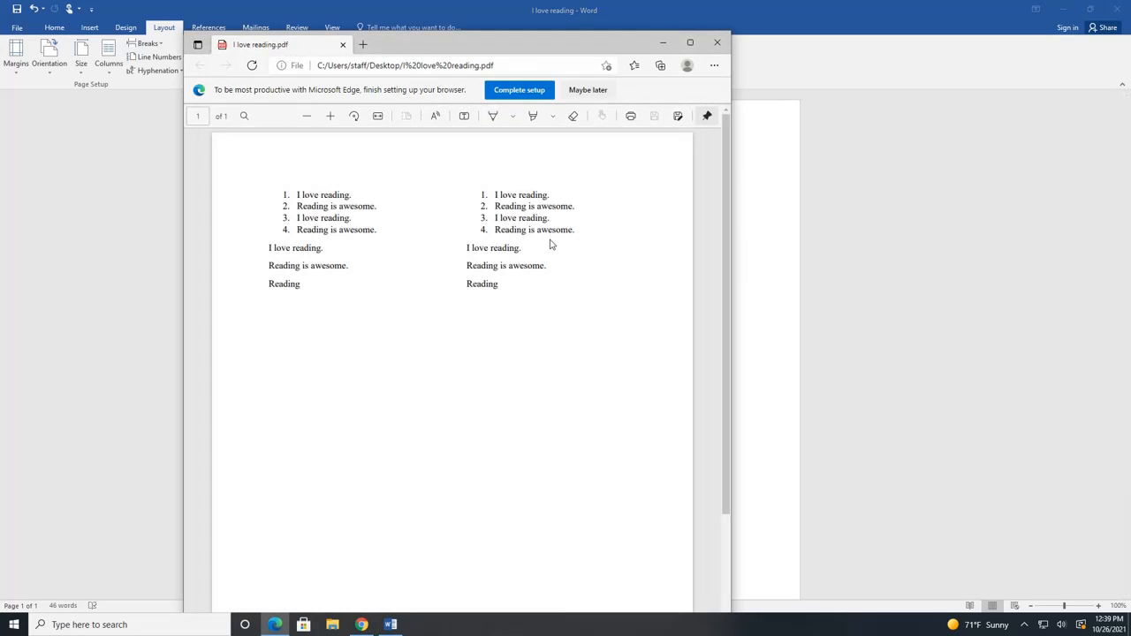
Look over the published PDF, try selecting text in its second column, and return to the Word document.
{"action": "scroll", "coordinate": [593, 272], "scroll_direction": "down", "scroll_amount": 3}
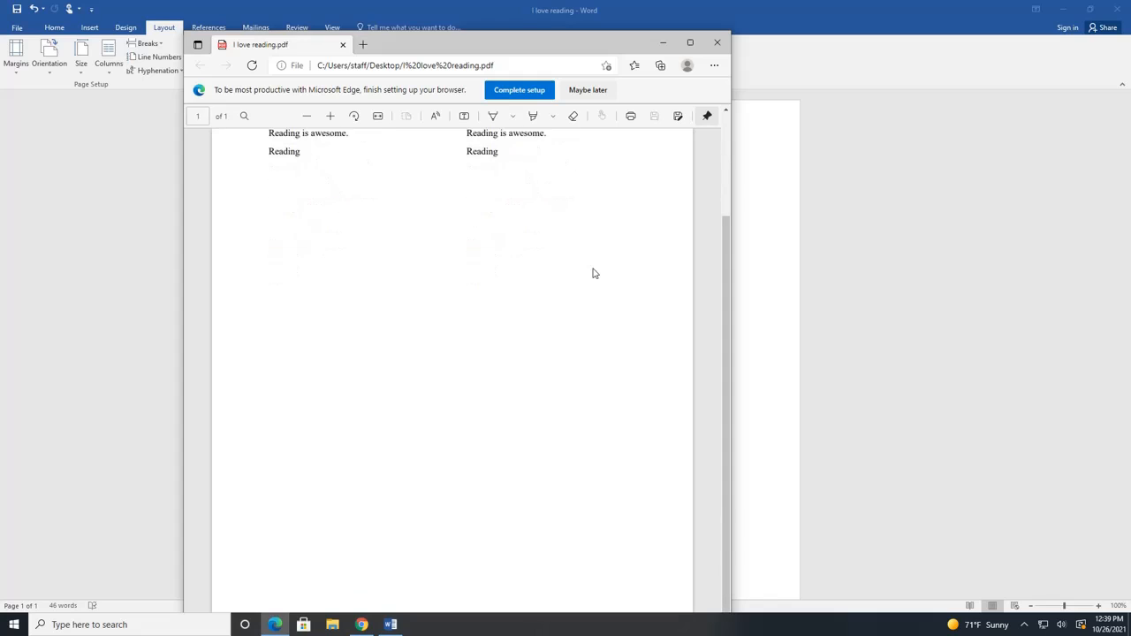
{"action": "scroll", "coordinate": [592, 272], "scroll_direction": "up", "scroll_amount": 3}
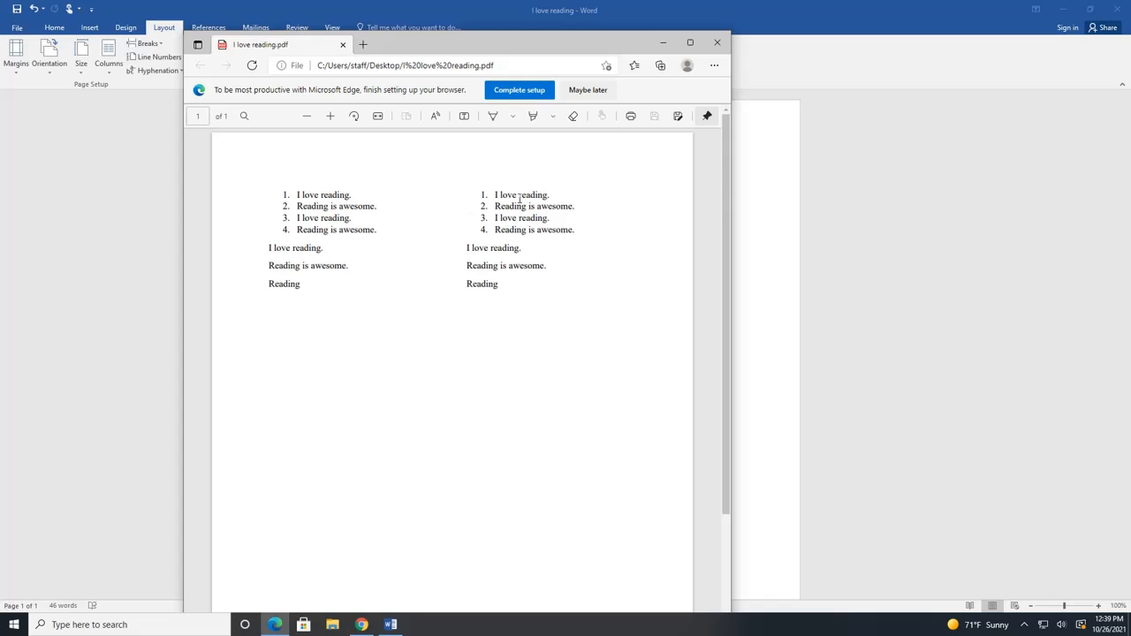
{"action": "left_click_drag", "start_coordinate": [519, 198], "coordinate": [545, 322]}
{"action": "left_click", "coordinate": [586, 343]}
{"action": "left_click", "coordinate": [842, 197]}
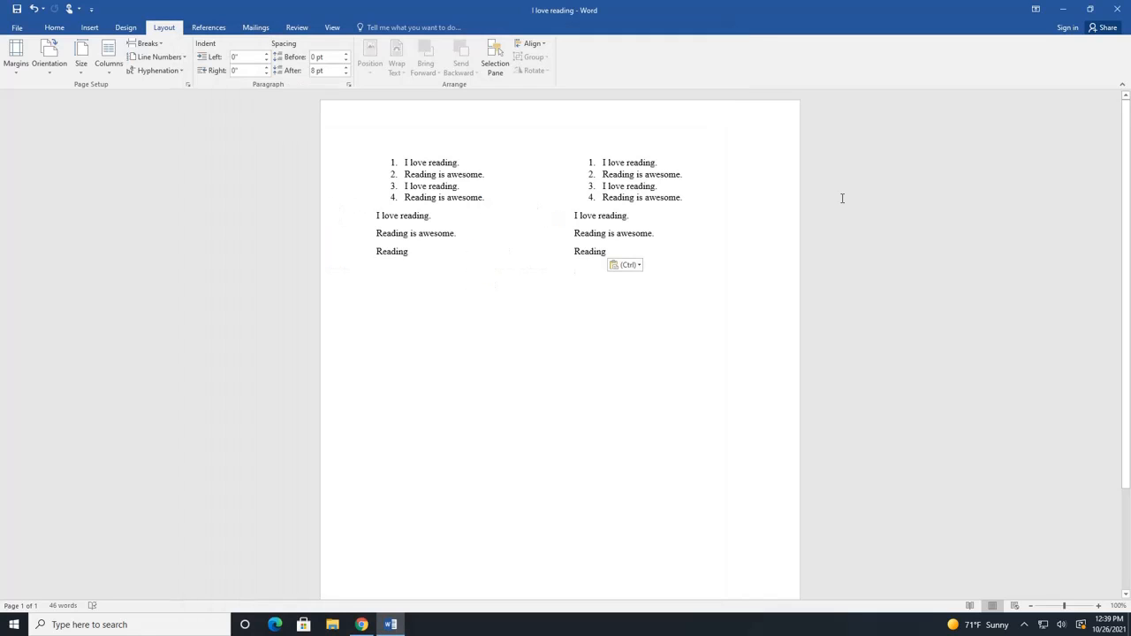